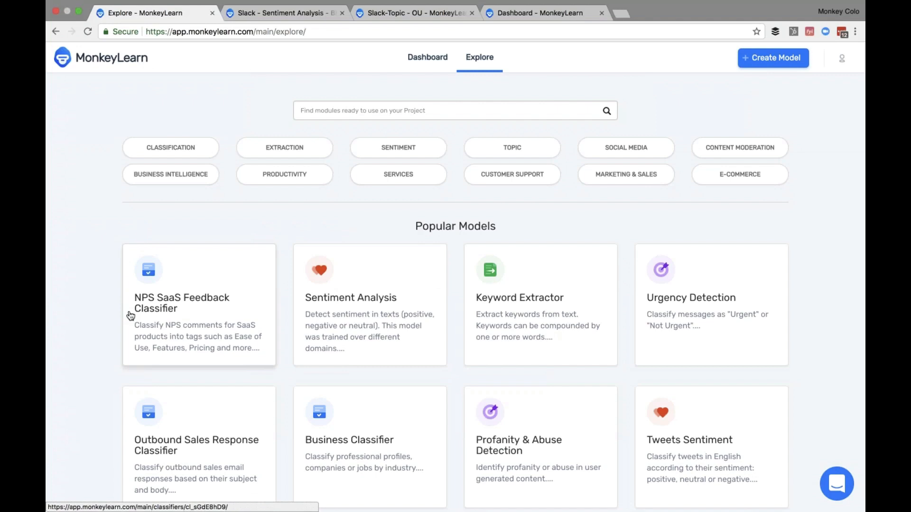
- Open the generic Sentiment Analysis model and classify its sample sentence, getting Positive at 100%
{"action": "scroll", "coordinate": [129, 315], "scroll_direction": "down", "scroll_amount": 3}
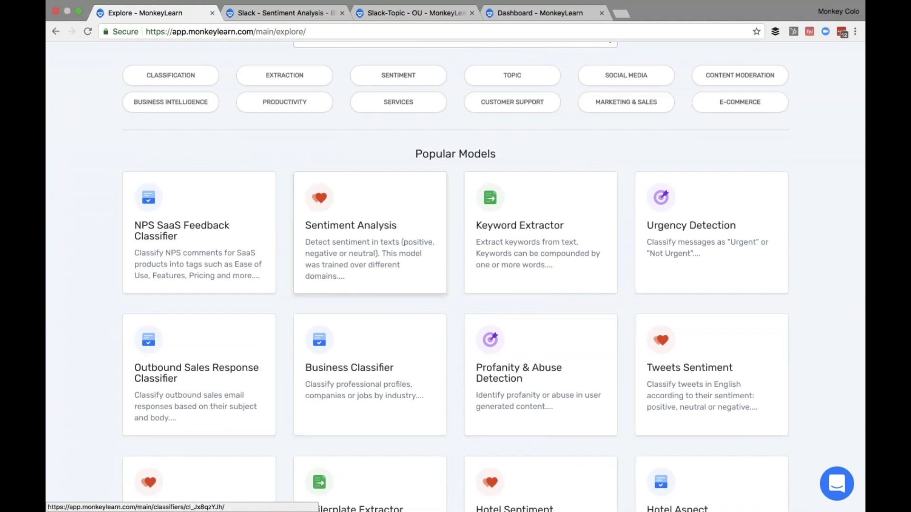
{"action": "left_click", "coordinate": [370, 233]}
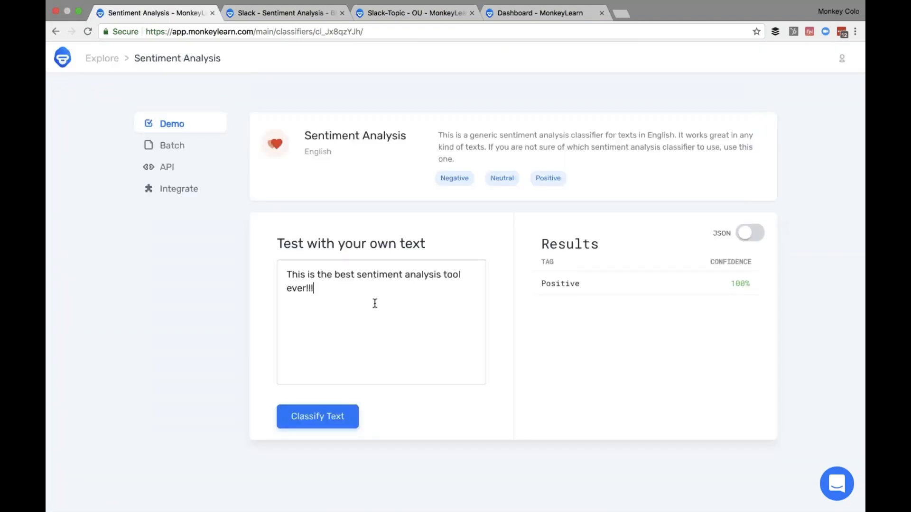
{"action": "left_click_drag", "start_coordinate": [366, 291], "coordinate": [279, 264]}
{"action": "left_click", "coordinate": [341, 305]}
{"action": "left_click", "coordinate": [317, 416]}
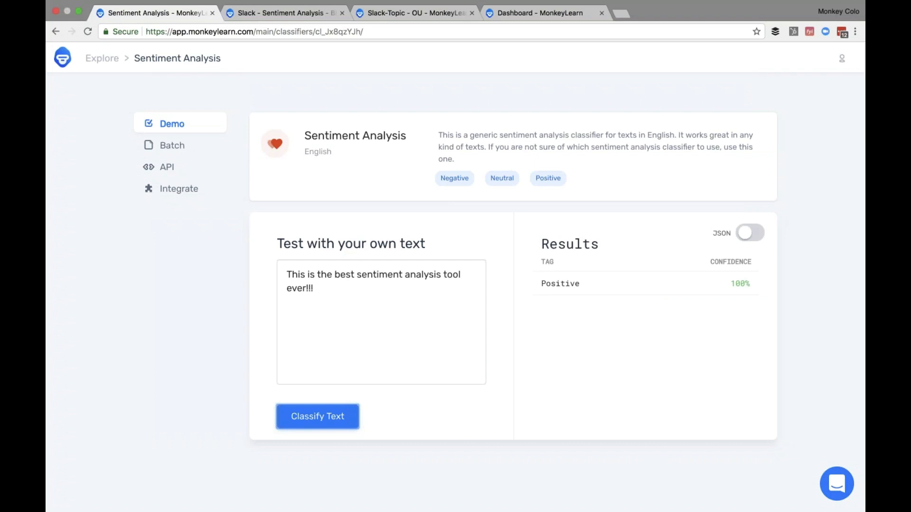
- Classify 'This demo is taking too long is not that good' (Negative 99.8%) and view the JSON response
{"action": "left_click_drag", "start_coordinate": [314, 288], "coordinate": [184, 249]}
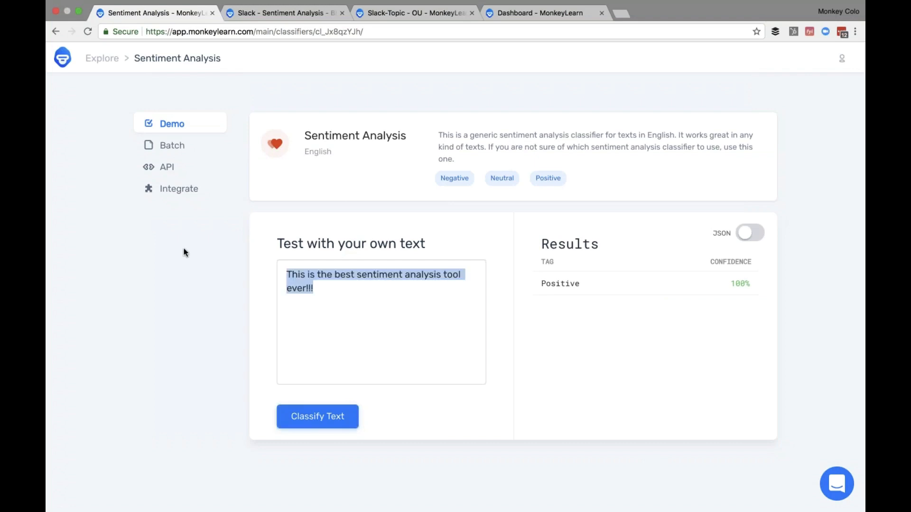
{"action": "type", "text": "This dem"}
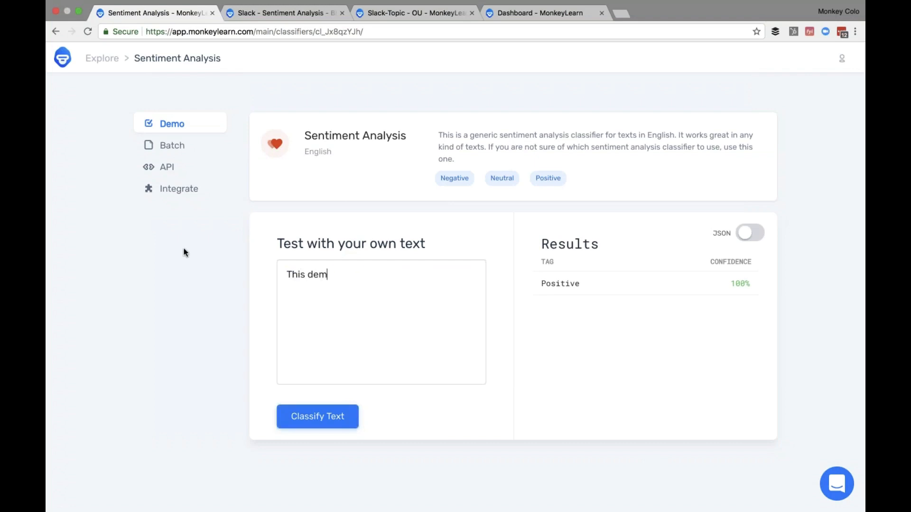
{"action": "type", "text": "o is taking too lo"}
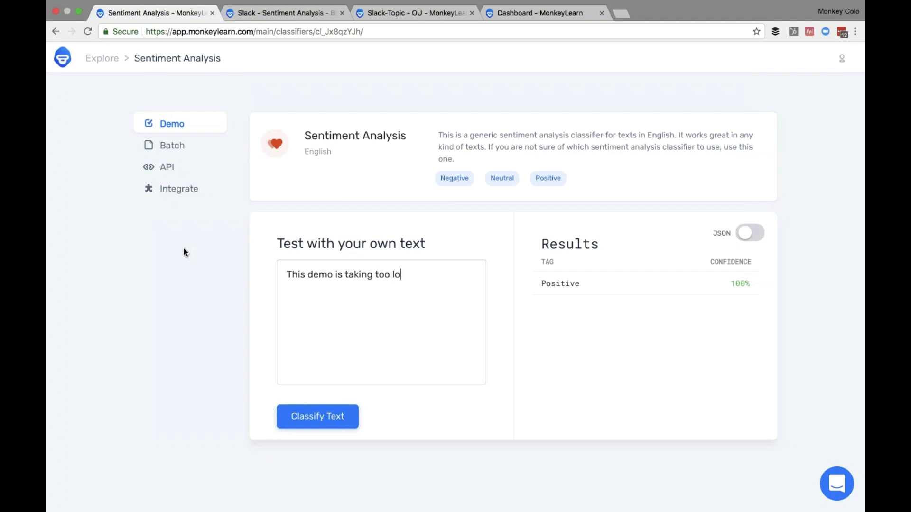
{"action": "type", "text": "ng is not that good"}
{"action": "left_click", "coordinate": [299, 406]}
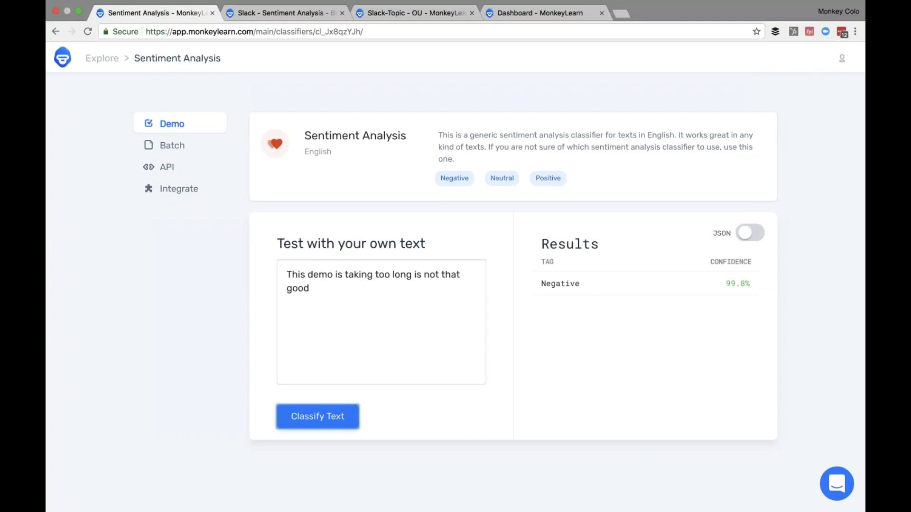
{"action": "left_click", "coordinate": [750, 233]}
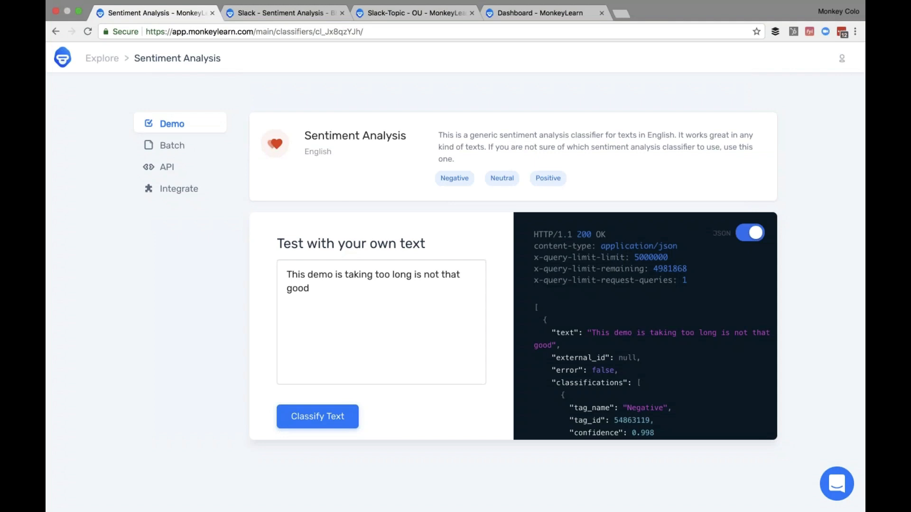
{"action": "scroll", "coordinate": [645, 328], "scroll_direction": "down", "scroll_amount": 2}
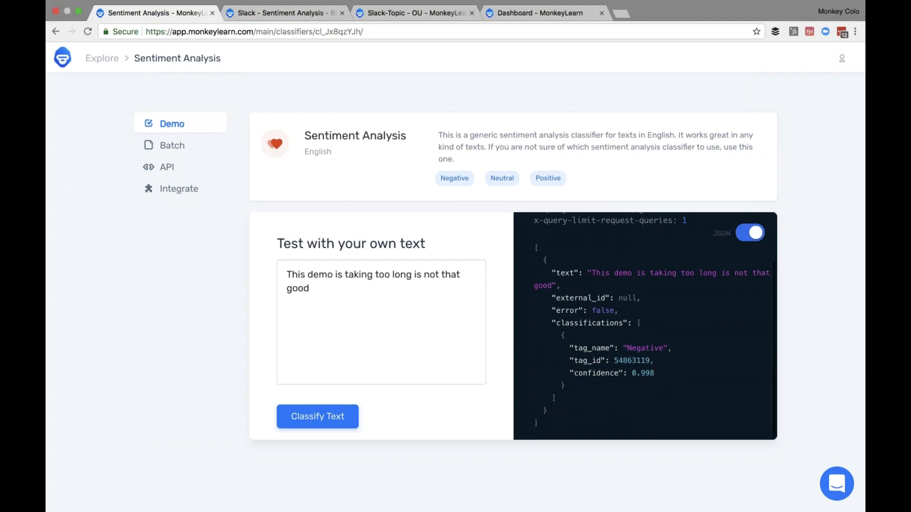
{"action": "scroll", "coordinate": [645, 322], "scroll_direction": "up", "scroll_amount": 2}
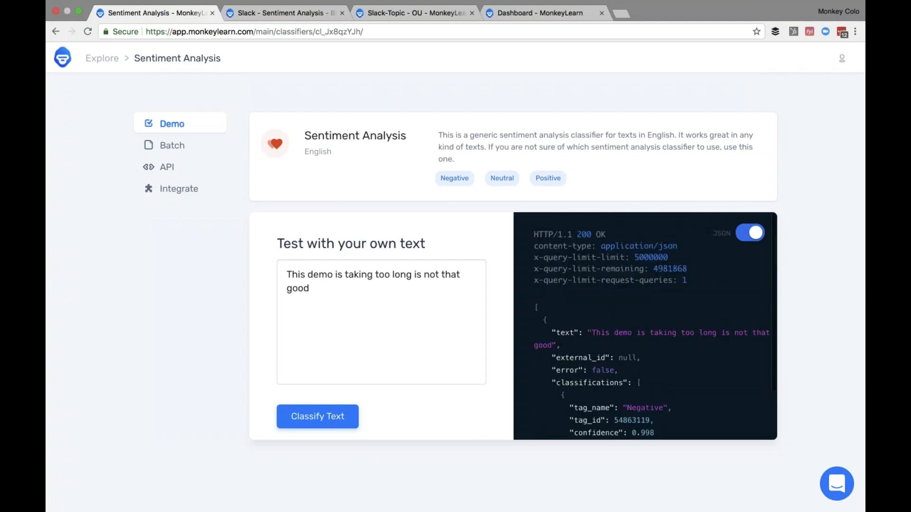
- Browse the model library, then bring up the Slack - Sentiment Analysis - BF model's demo page
{"action": "left_click", "coordinate": [104, 60]}
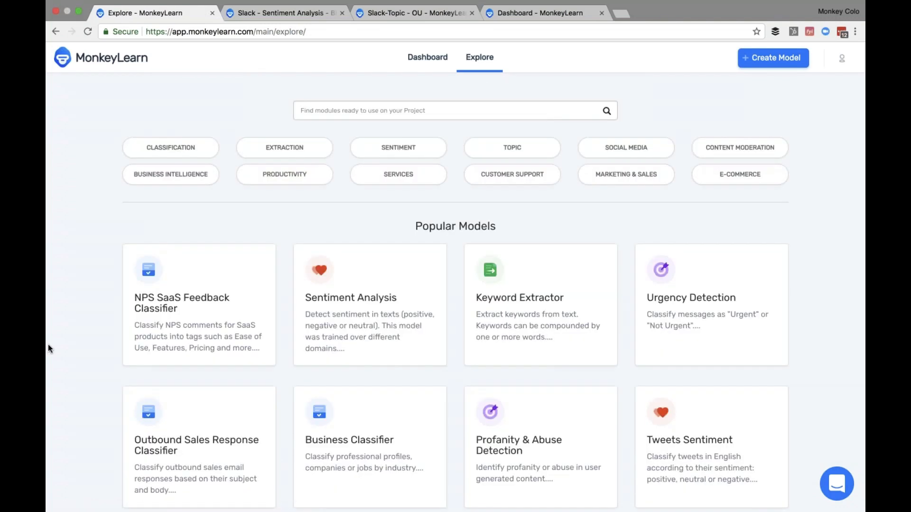
{"action": "scroll", "coordinate": [47, 344], "scroll_direction": "down", "scroll_amount": 3}
{"action": "scroll", "coordinate": [48, 344], "scroll_direction": "down", "scroll_amount": 2}
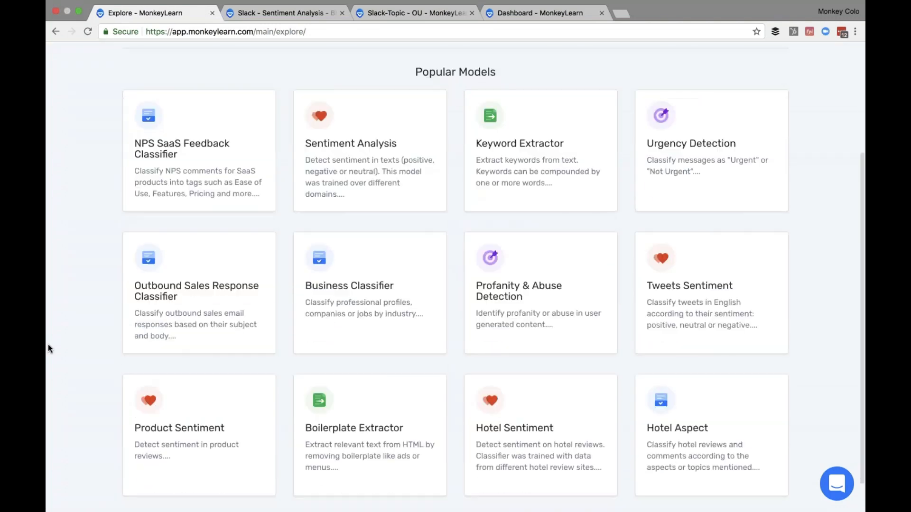
{"action": "scroll", "coordinate": [48, 344], "scroll_direction": "up", "scroll_amount": 5}
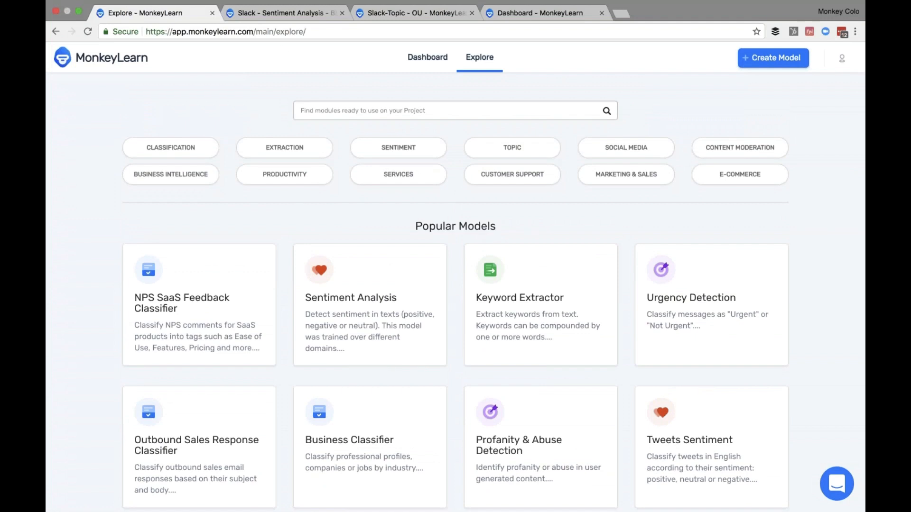
{"action": "left_click", "coordinate": [280, 13]}
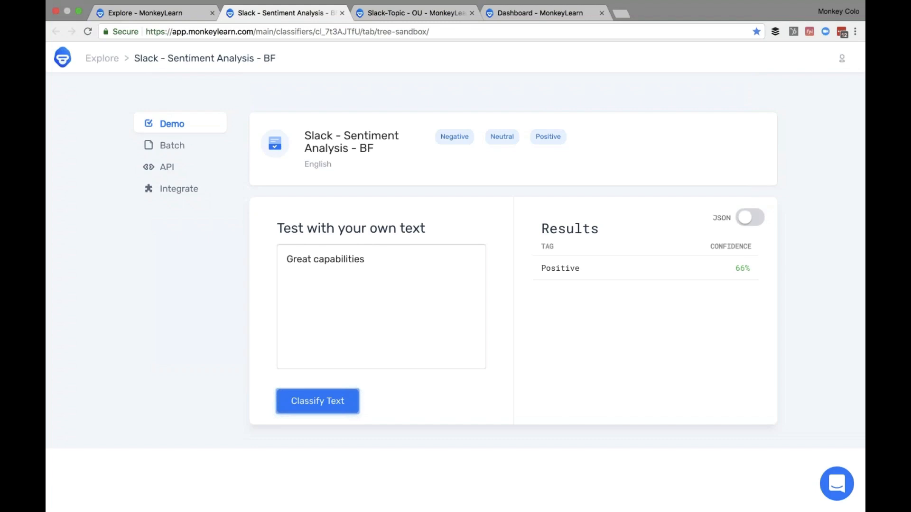
- Reclassify the Slack sentiment model's existing 'Great capabilities' test text
{"action": "left_click", "coordinate": [340, 303]}
{"action": "key", "text": "Return"}
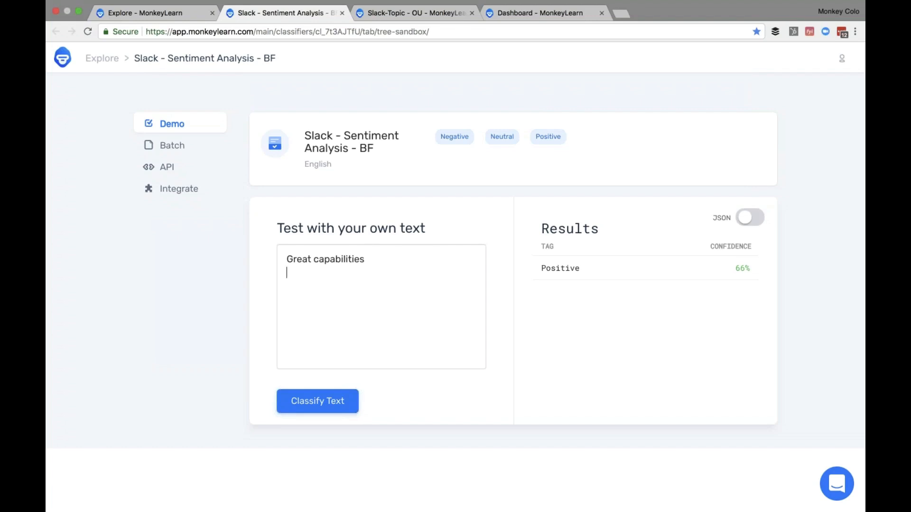
{"action": "left_click", "coordinate": [317, 401]}
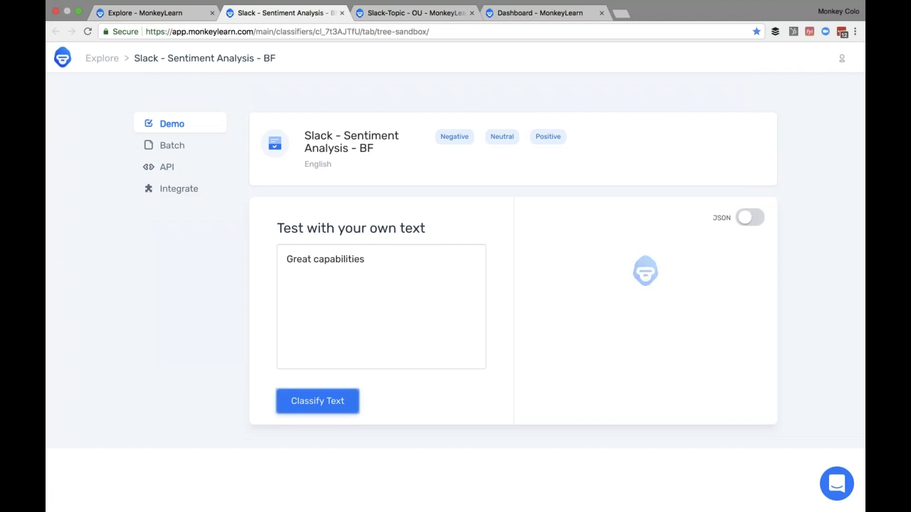
- Test the Slack sentiment model with a terrible-product, loud-notifications complaint, then bring up Slack-Topic - OU
{"action": "left_click", "coordinate": [425, 323]}
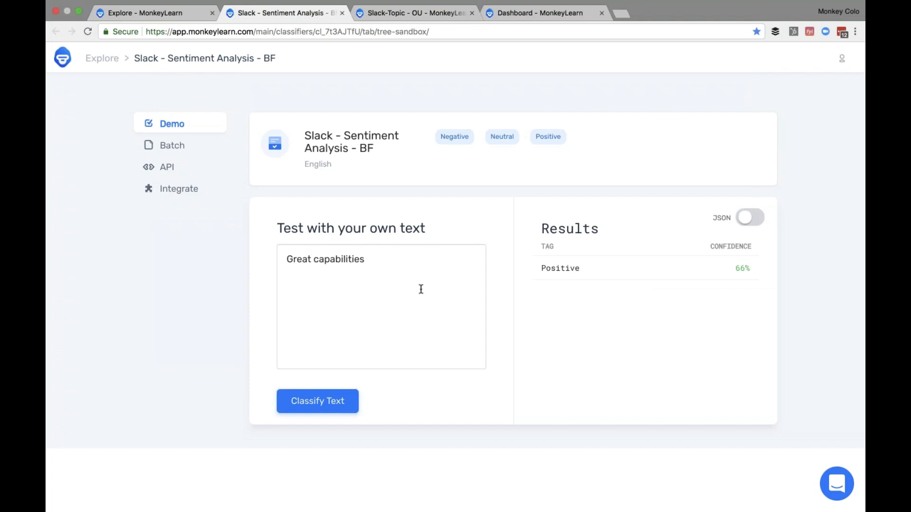
{"action": "key", "text": "super+a"}
{"action": "type", "text": "This a"}
{"action": "key", "text": "BackSpace"}
{"action": "type", "text": "is"}
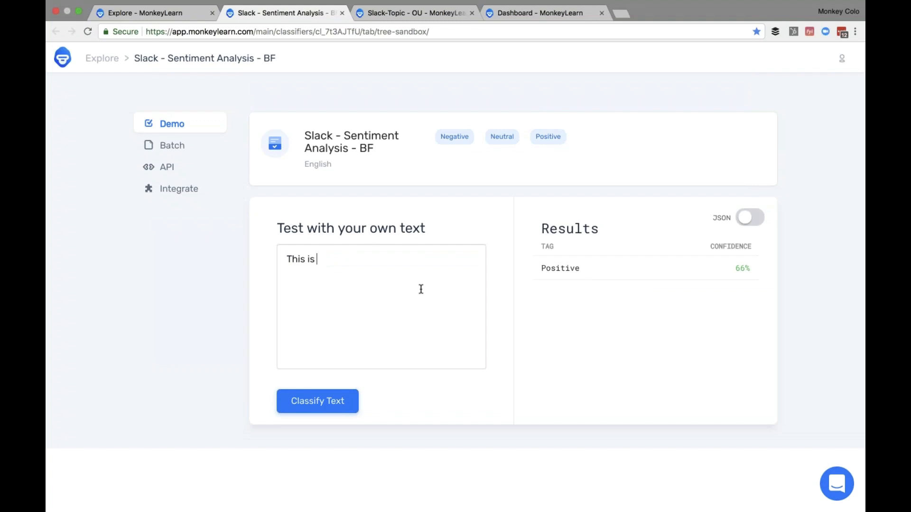
{"action": "type", "text": " a terrible product. The notif"}
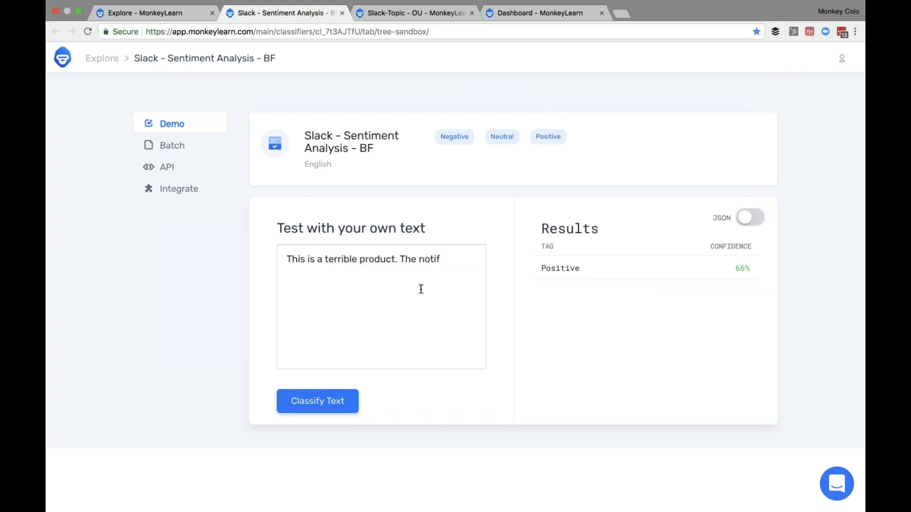
{"action": "type", "text": "ications are too l"}
{"action": "type", "text": "oud"}
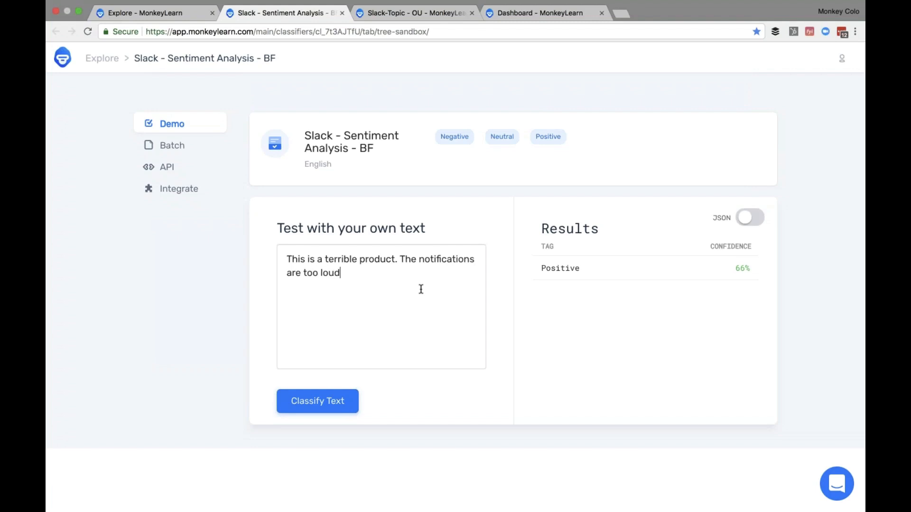
{"action": "left_click", "coordinate": [332, 401]}
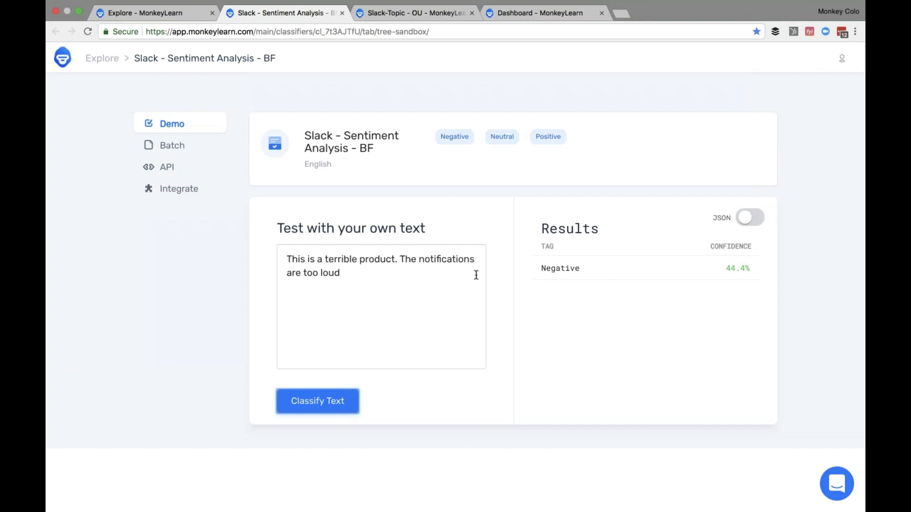
{"action": "left_click", "coordinate": [435, 13]}
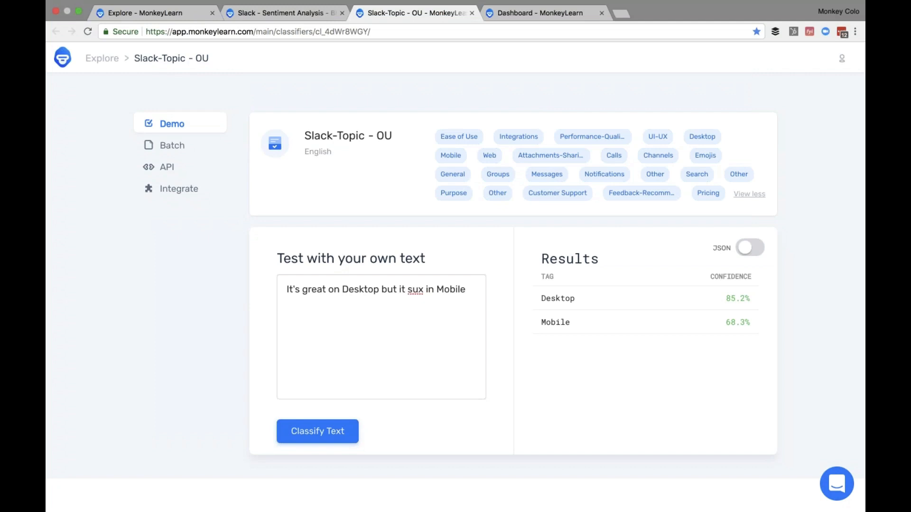
- Reclassify the Desktop-versus-Mobile sentence (Desktop 85.2%, Mobile 68.3%), then go to the Dashboard
{"action": "double_click", "coordinate": [433, 326]}
{"action": "left_click", "coordinate": [331, 431]}
{"action": "double_click", "coordinate": [617, 337]}
{"action": "left_click", "coordinate": [541, 13]}
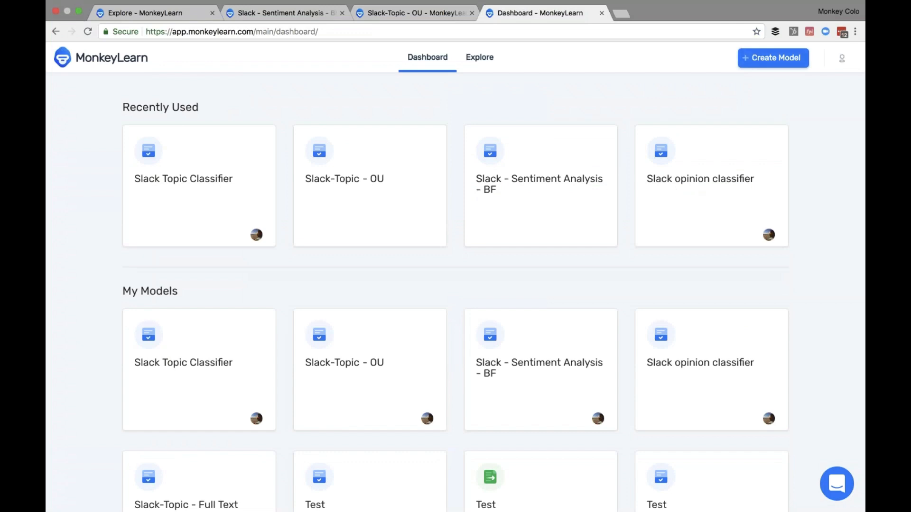
- Start creating a new model from the MonkeyLearn Dashboard
{"action": "left_click", "coordinate": [771, 57]}
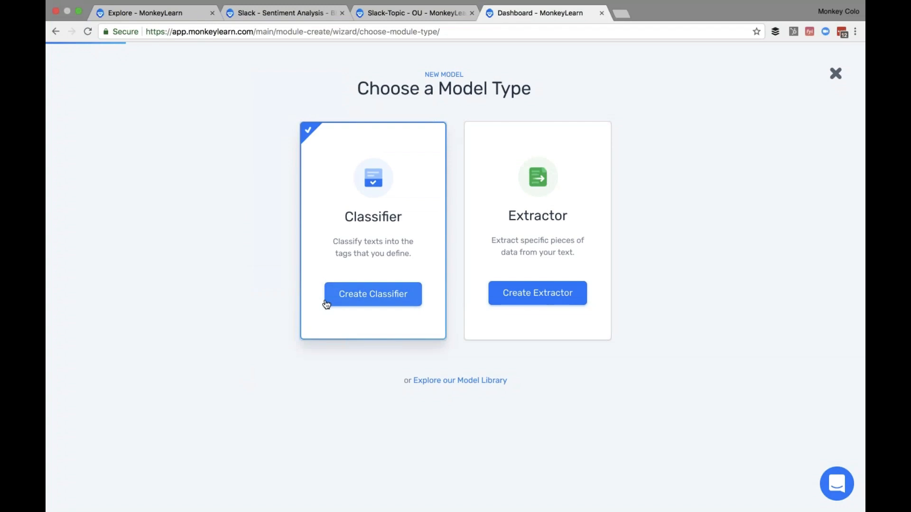
- Choose Classifier as the model type and Topic Classification as its kind
{"action": "left_click", "coordinate": [340, 299]}
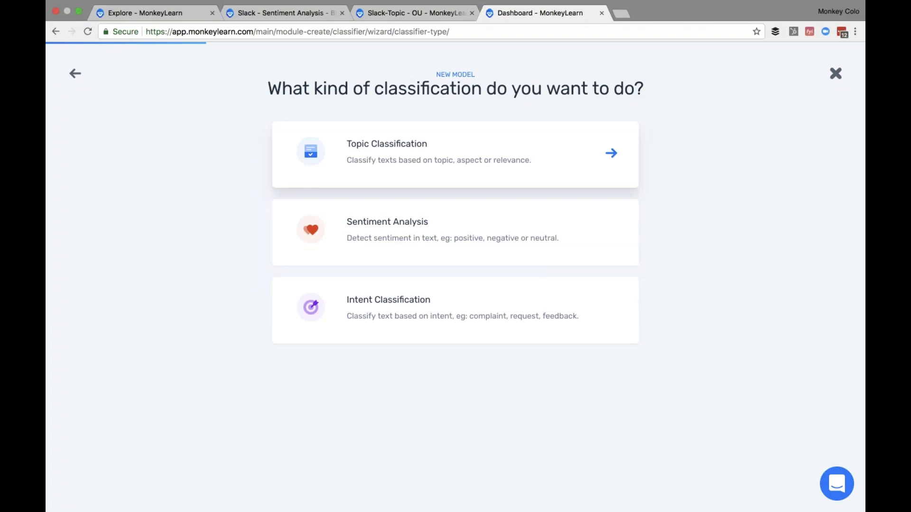
{"action": "left_click", "coordinate": [455, 155]}
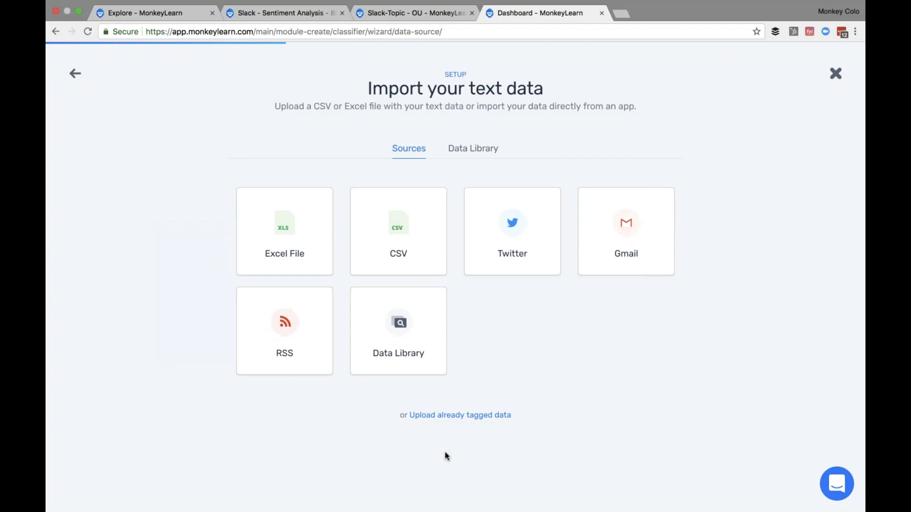
- Upload 'all_opinion_units with classification - TO CLASSIFY.csv' from Downloads as the CSV data source
{"action": "left_click", "coordinate": [419, 242]}
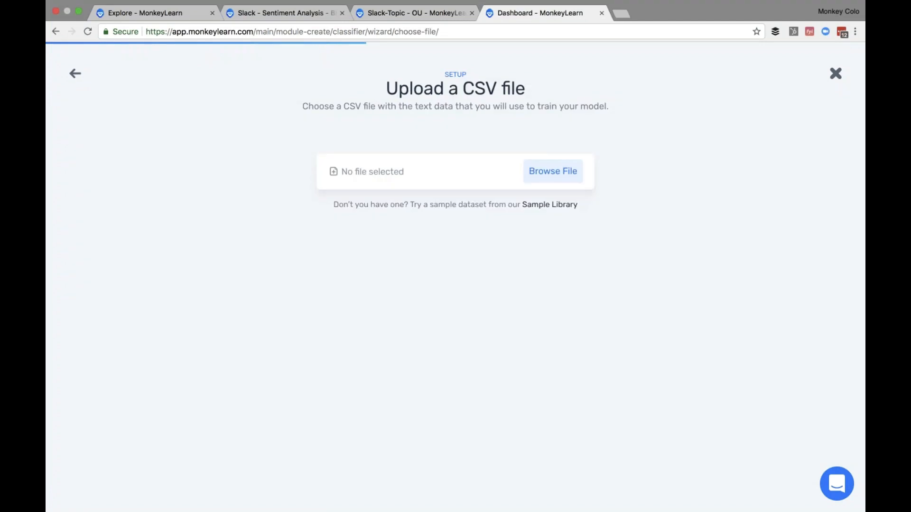
{"action": "left_click", "coordinate": [561, 172]}
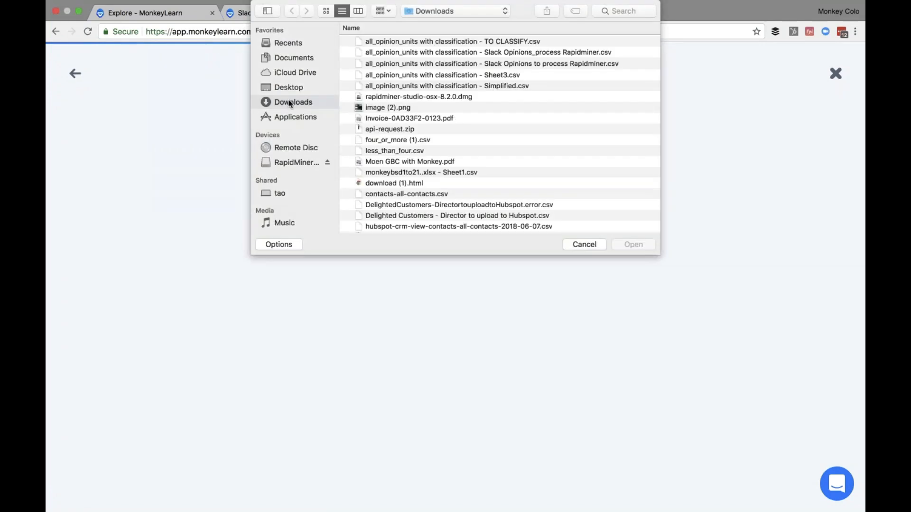
{"action": "left_click", "coordinate": [440, 40]}
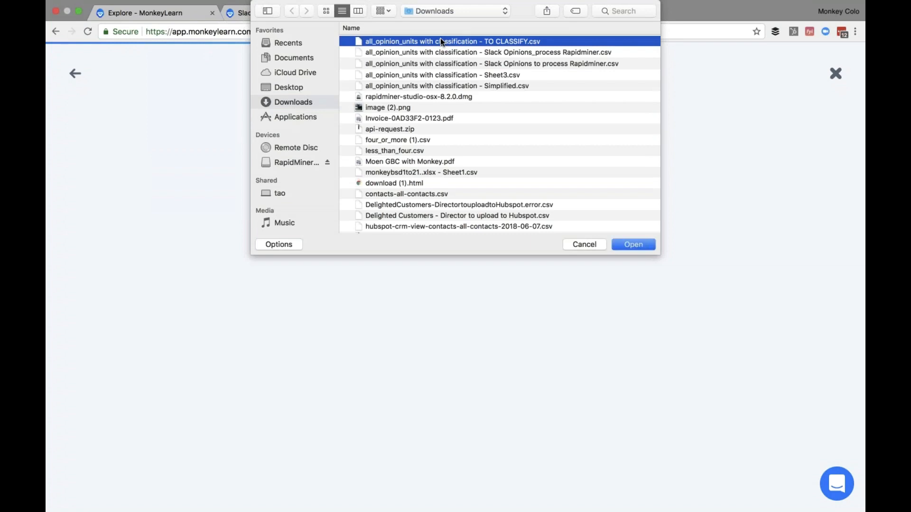
{"action": "double_click", "coordinate": [440, 41]}
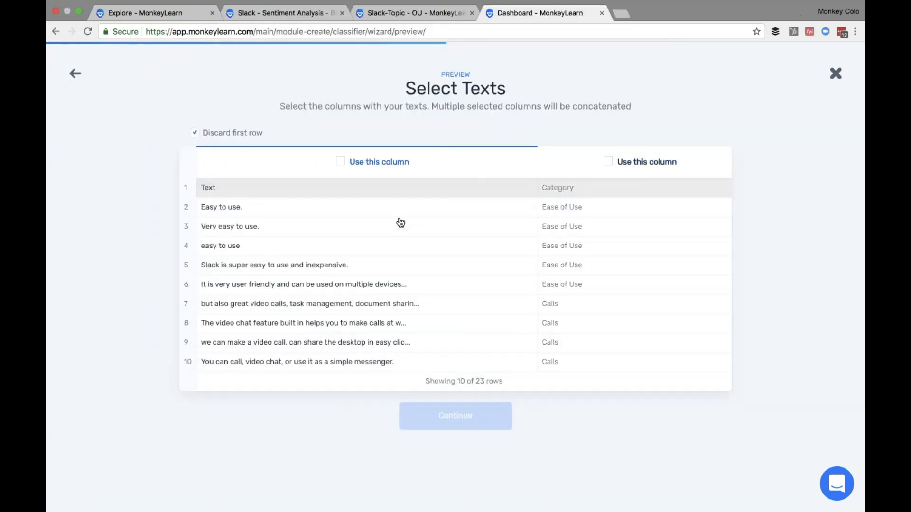
- Use the Text column as the source texts and confirm the upload of 22 texts
{"action": "left_click", "coordinate": [344, 162]}
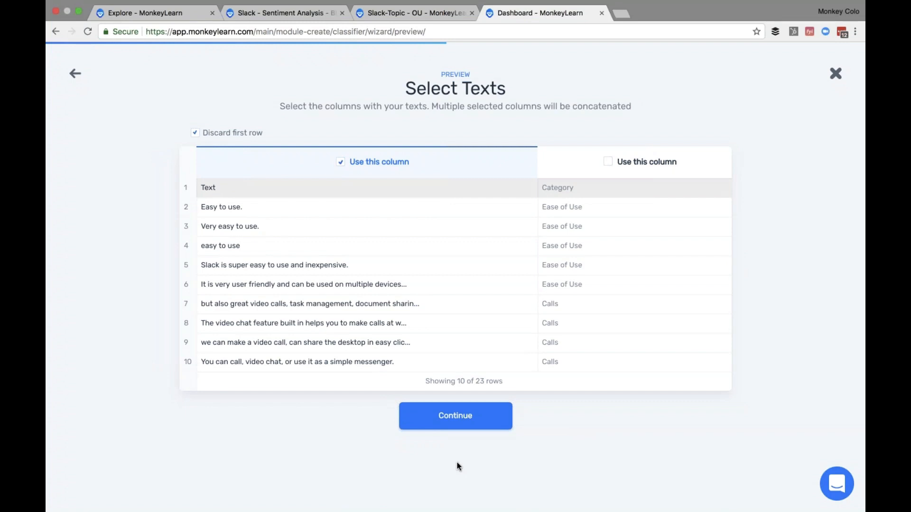
{"action": "left_click", "coordinate": [462, 431]}
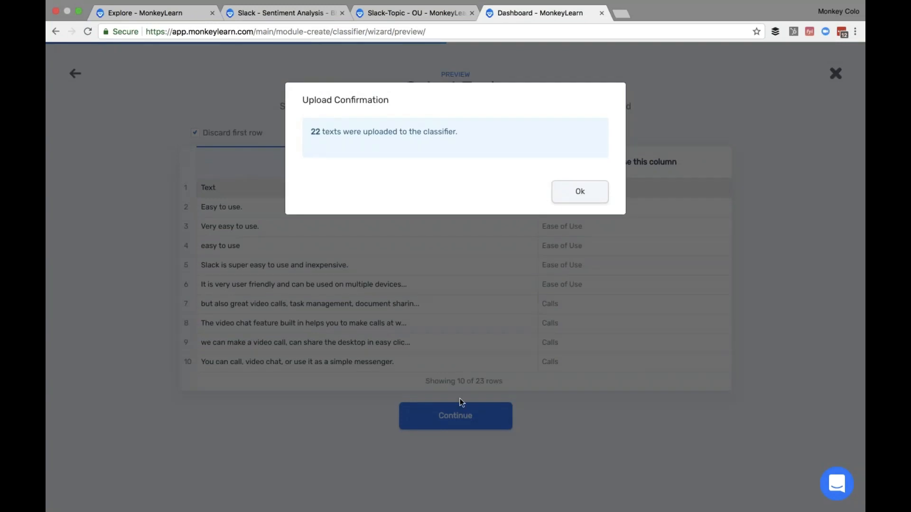
{"action": "left_click", "coordinate": [582, 201]}
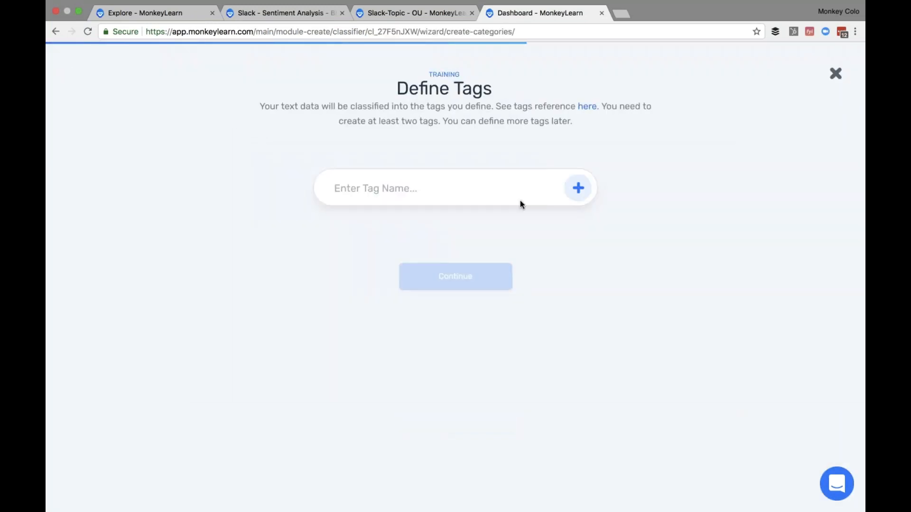
- Add the tags Ease of use, Pricing, Calls and Search, then continue to the Tag Data step
{"action": "type", "text": "Eas"}
{"action": "type", "text": "of use"}
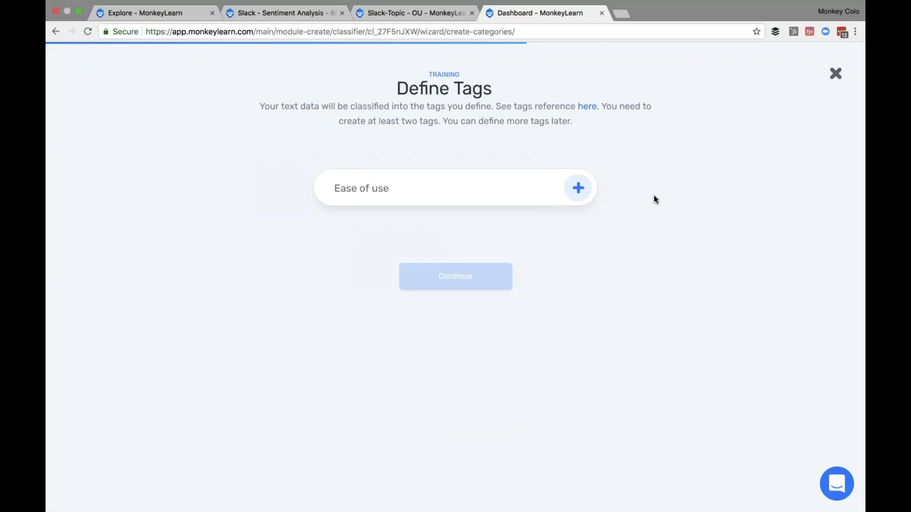
{"action": "left_click", "coordinate": [584, 192]}
{"action": "type", "text": "Pricing"}
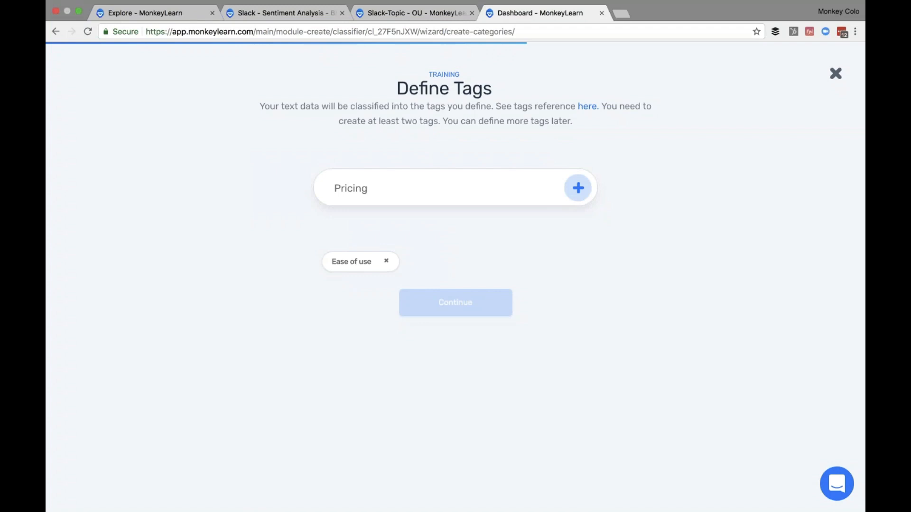
{"action": "key", "text": "Return"}
{"action": "type", "text": "Calls"}
{"action": "key", "text": "Return"}
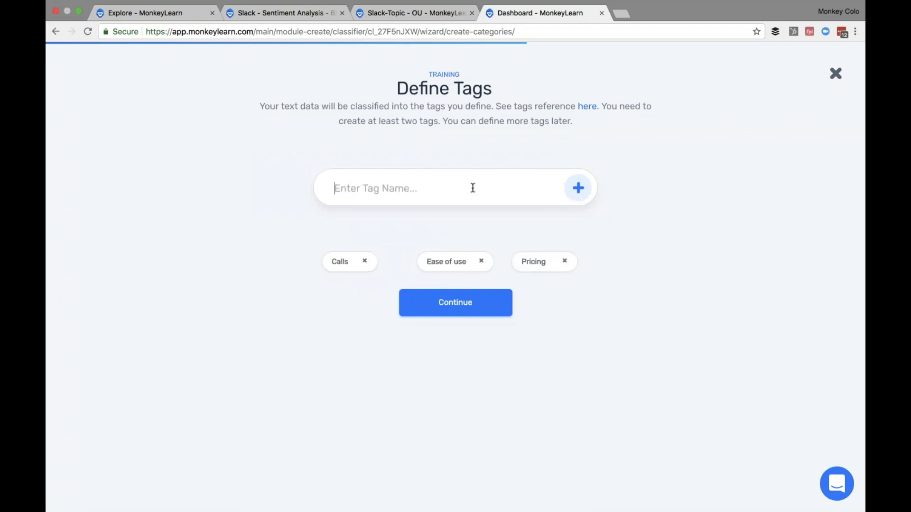
{"action": "type", "text": "Search"}
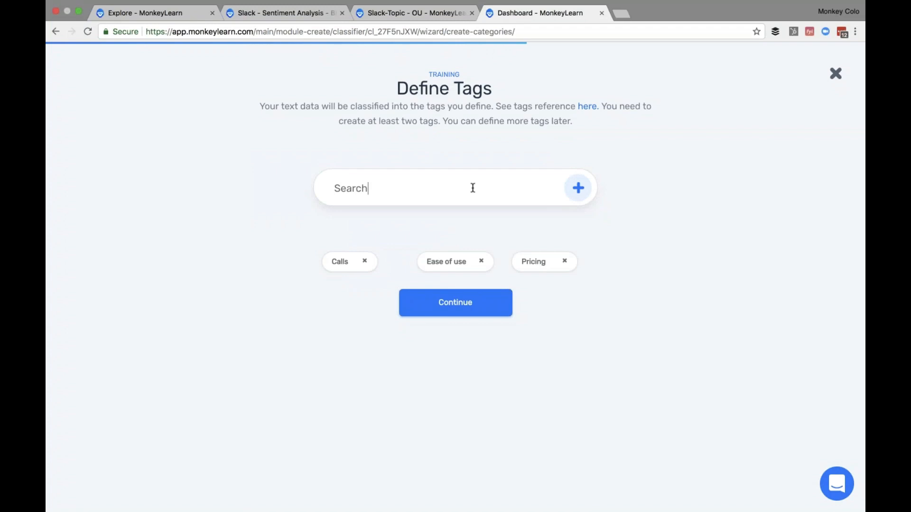
{"action": "key", "text": "Return"}
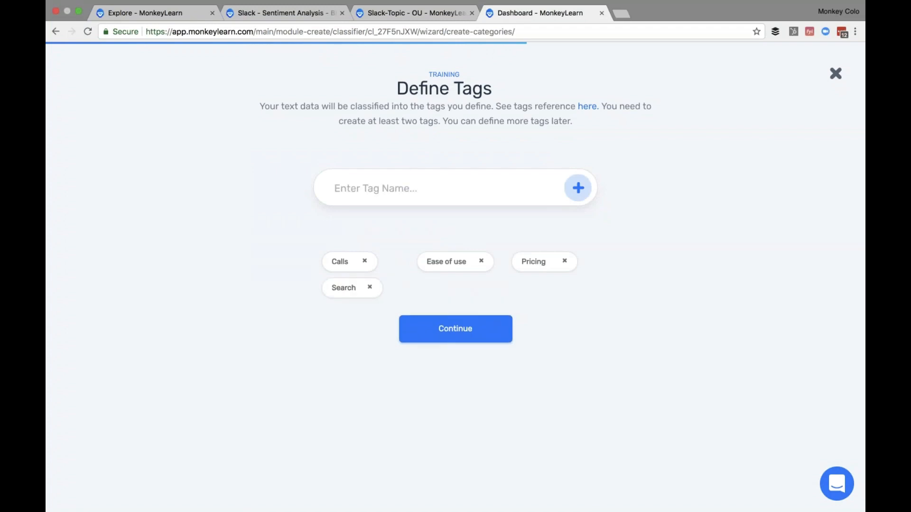
{"action": "left_click", "coordinate": [489, 329]}
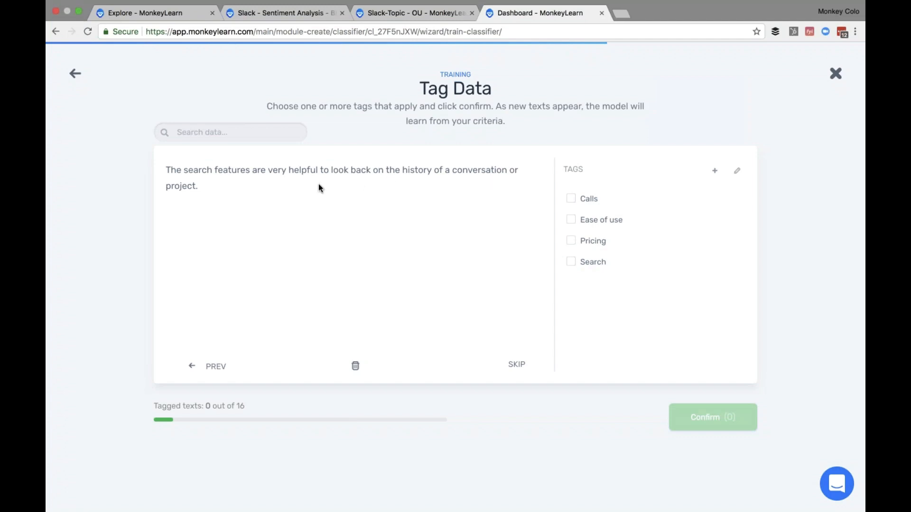
- Tag the search-history comment as Search and 'Easy to use.' as Ease of use
{"action": "left_click", "coordinate": [581, 264]}
{"action": "key", "text": "Return"}
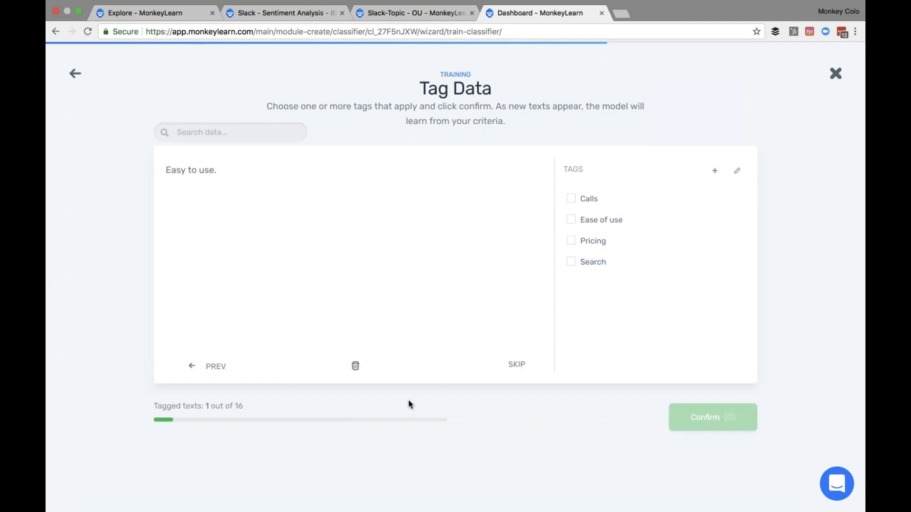
{"action": "left_click", "coordinate": [589, 219]}
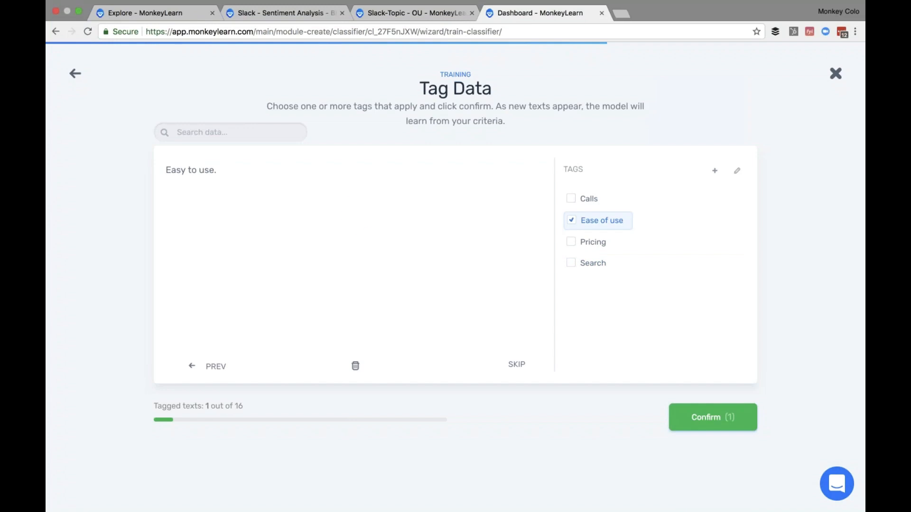
{"action": "key", "text": "Return"}
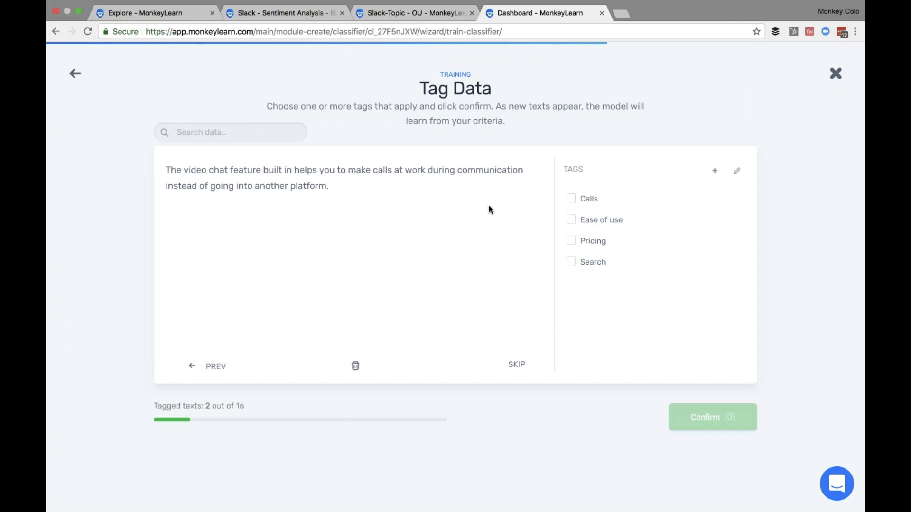
- Tag the video chat and file-sharing comments as Calls, removing the wrong Search suggestions
{"action": "left_click", "coordinate": [573, 199]}
{"action": "left_click", "coordinate": [698, 417]}
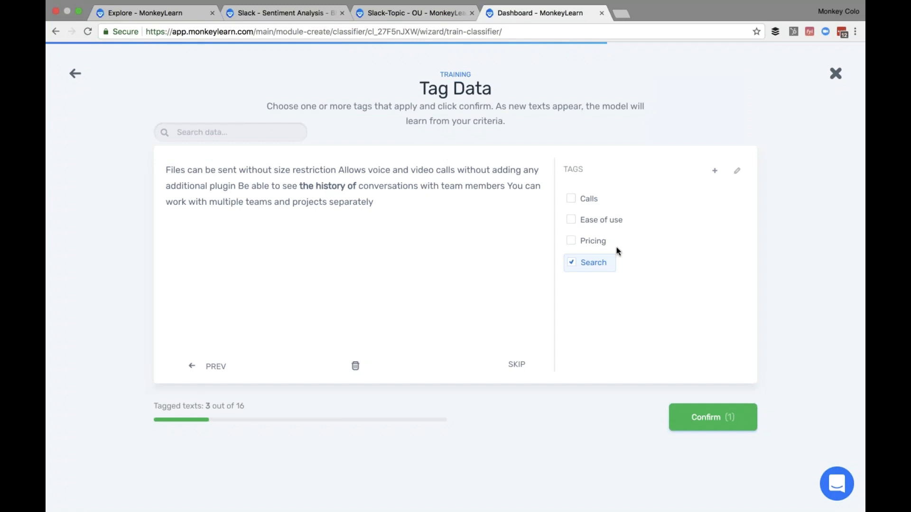
{"action": "left_click", "coordinate": [586, 271]}
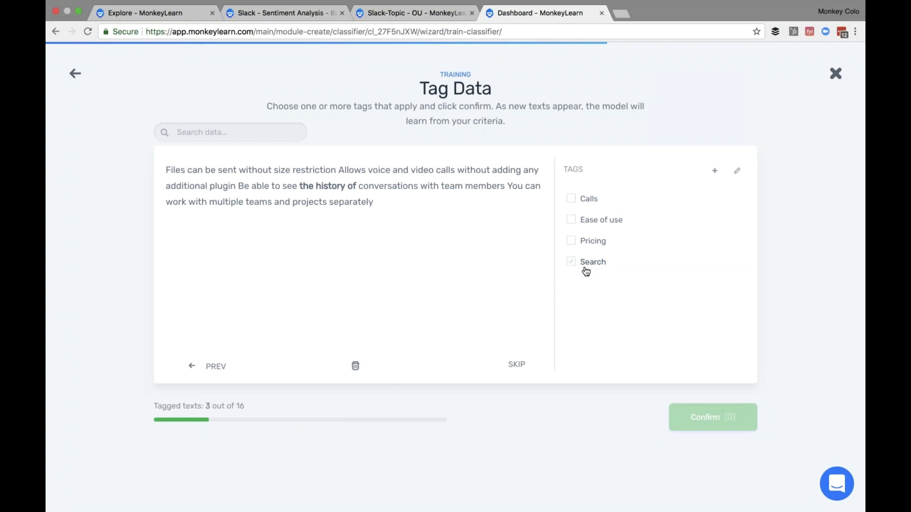
{"action": "left_click", "coordinate": [586, 200]}
{"action": "left_click", "coordinate": [712, 418]}
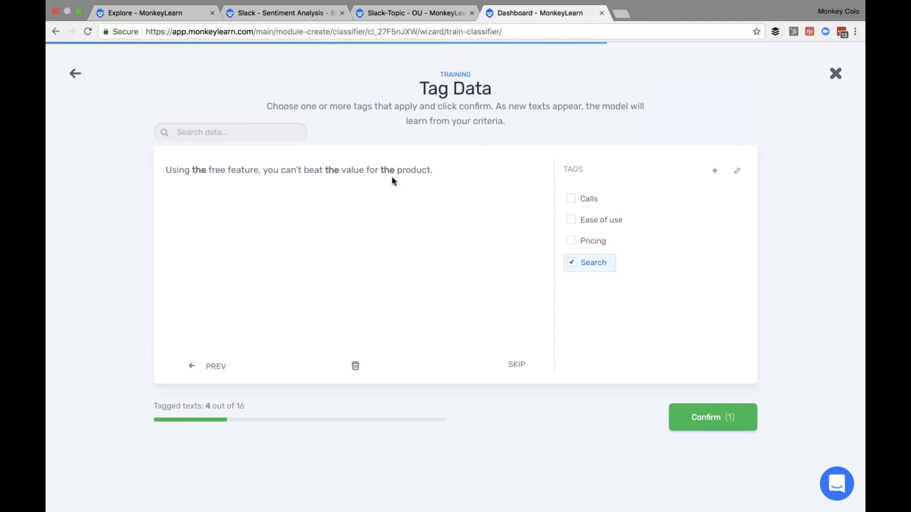
{"action": "left_click", "coordinate": [572, 263]}
- Tag the free-feature comment Pricing, the easy-inexpensive one Ease of use, and pinning/searching Search
{"action": "left_click", "coordinate": [570, 240]}
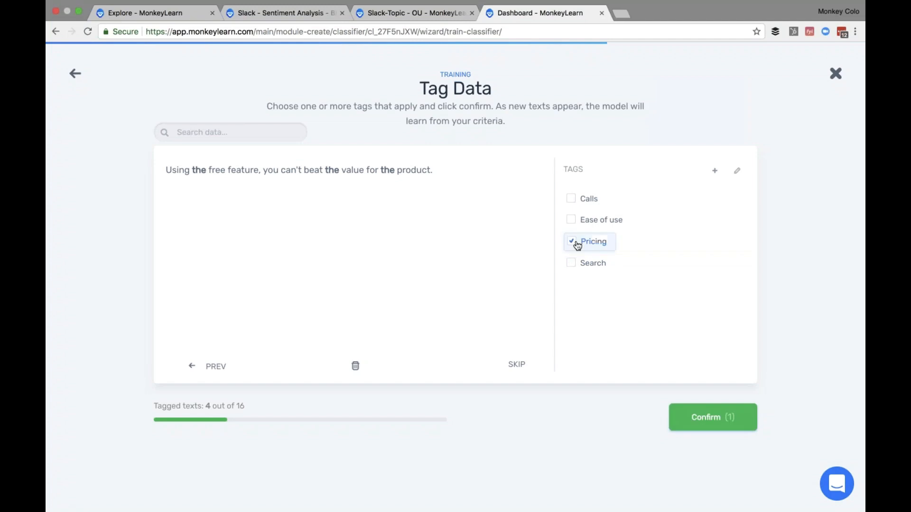
{"action": "left_click", "coordinate": [683, 415]}
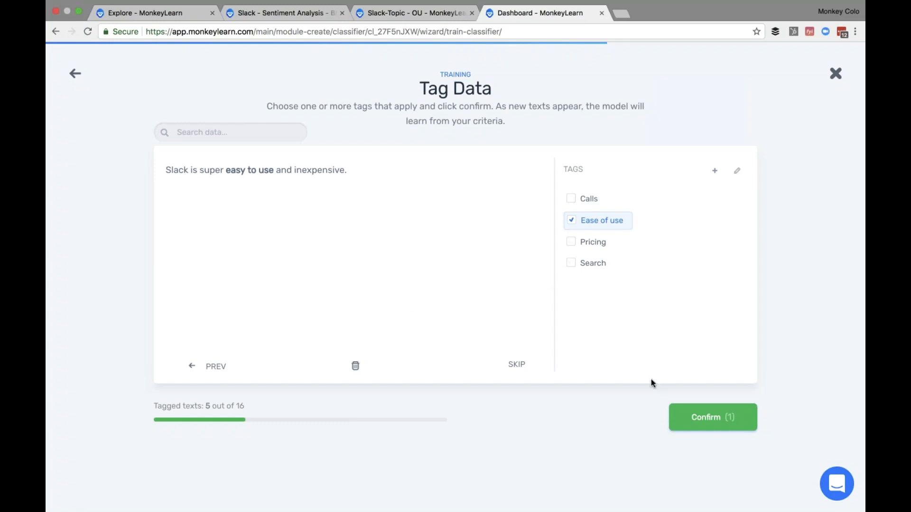
{"action": "left_click", "coordinate": [700, 427]}
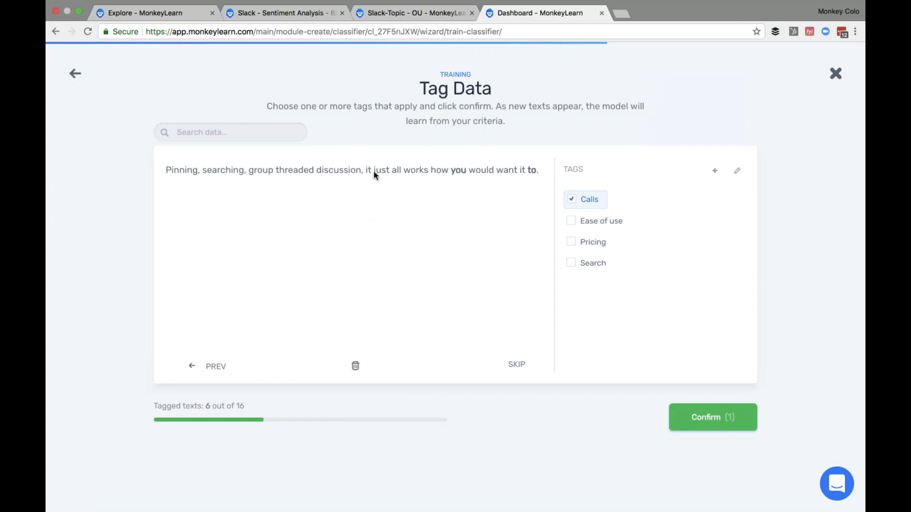
{"action": "left_click", "coordinate": [572, 200]}
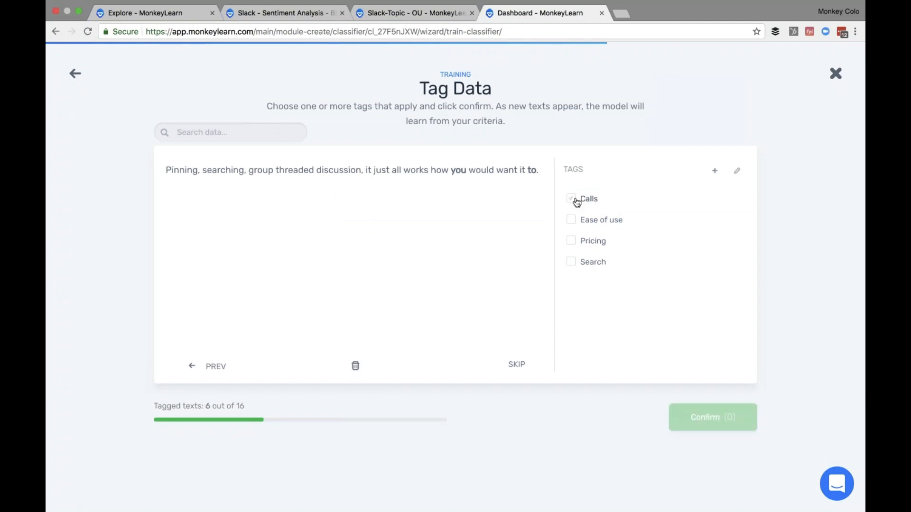
{"action": "left_click", "coordinate": [573, 263]}
{"action": "key", "text": "Return"}
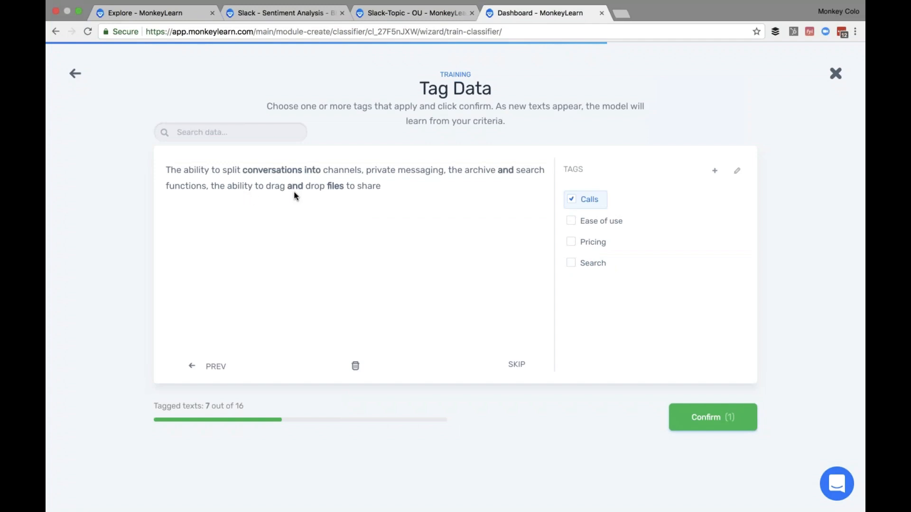
- Tag channels/archive as Search, 'Low cost.' and free-and-premium as Pricing, 'Very easy to use.' Ease of use
{"action": "left_click", "coordinate": [572, 205]}
{"action": "left_click", "coordinate": [572, 264]}
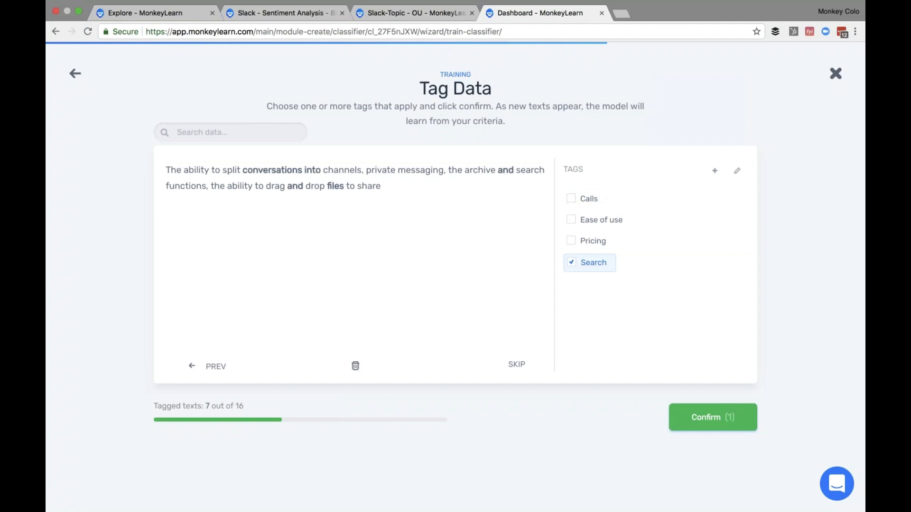
{"action": "left_click", "coordinate": [713, 417]}
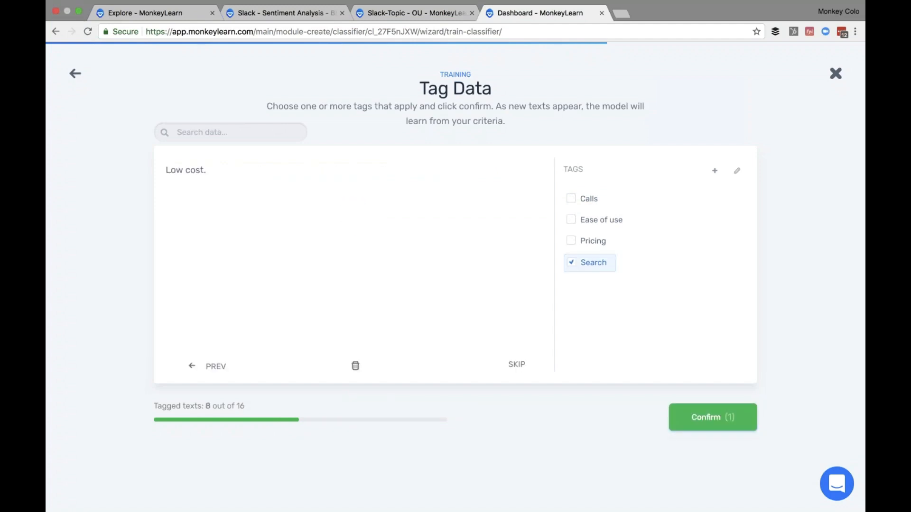
{"action": "left_click", "coordinate": [584, 262]}
{"action": "left_click", "coordinate": [597, 242]}
{"action": "left_click", "coordinate": [681, 409]}
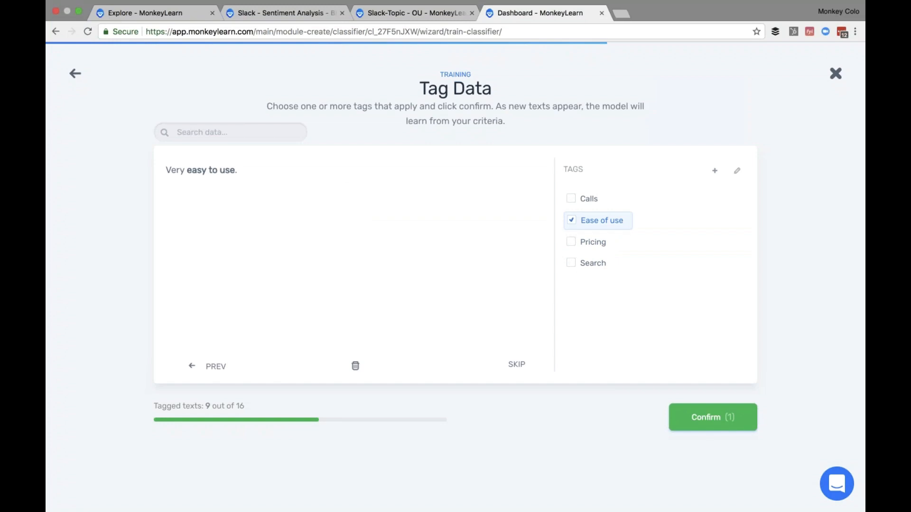
{"action": "left_click", "coordinate": [712, 418]}
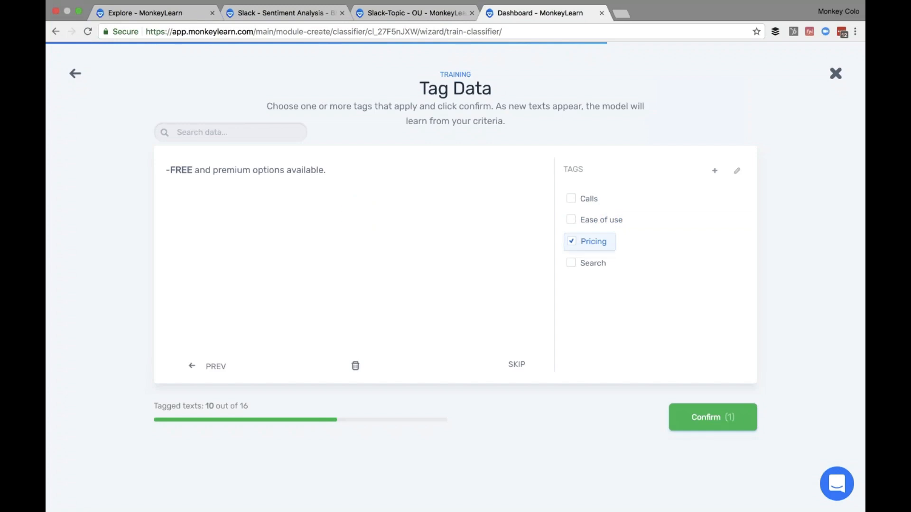
{"action": "left_click", "coordinate": [673, 415]}
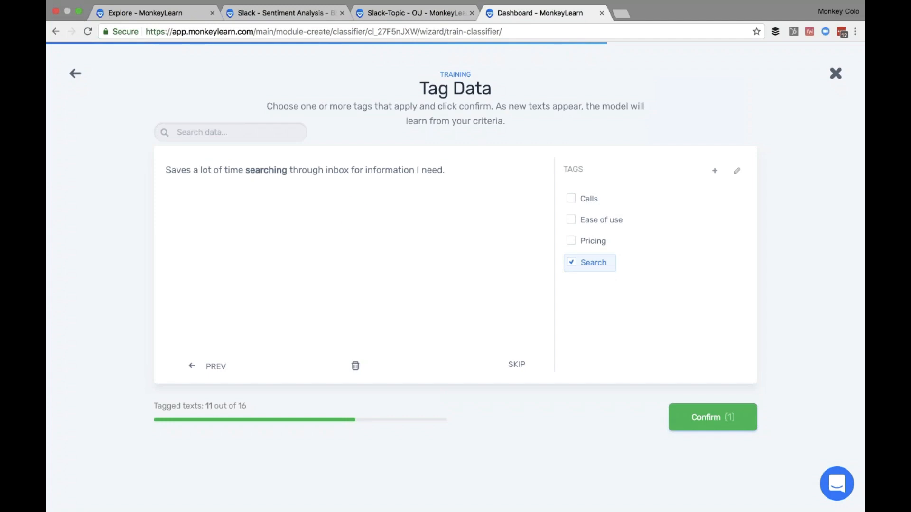
- Tag the inbox-search and favorite-things comments Search, free-tier Pricing, video-call Calls, the last Ease of use
{"action": "key", "text": "Return"}
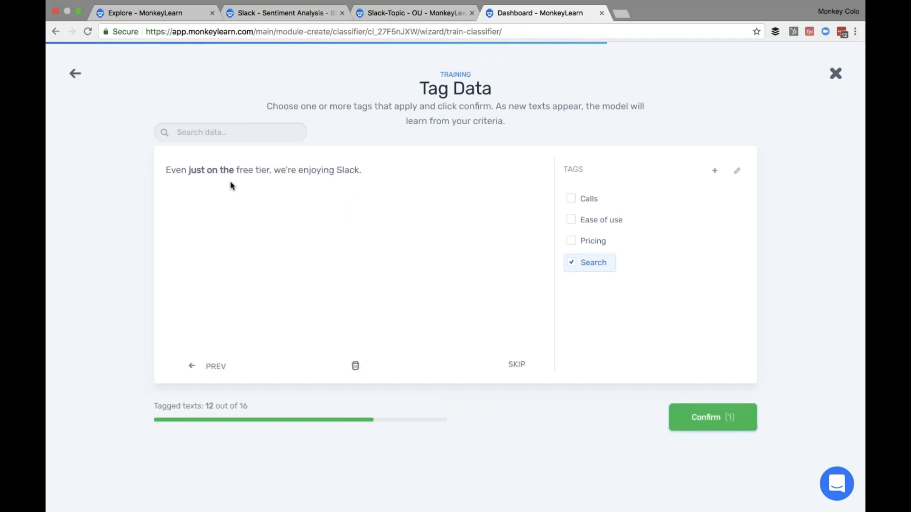
{"action": "key", "text": "Return"}
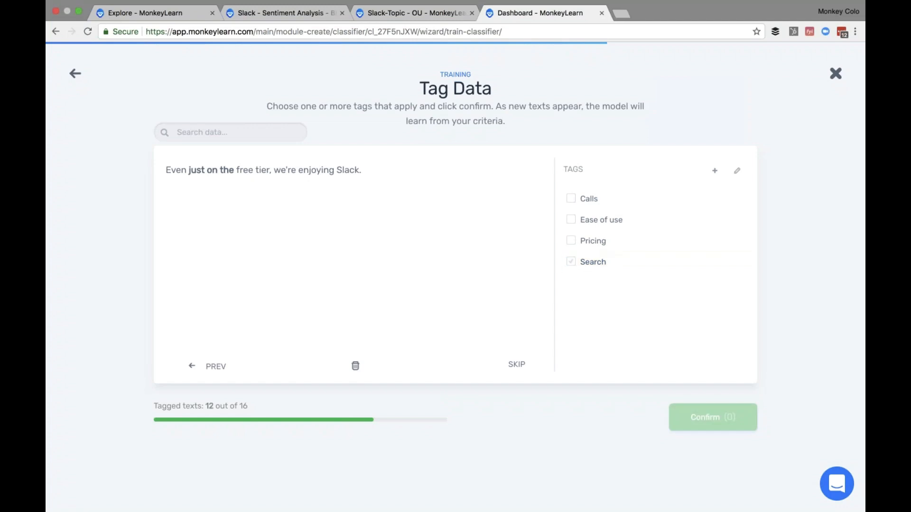
{"action": "left_click", "coordinate": [589, 241]}
{"action": "key", "text": "Return"}
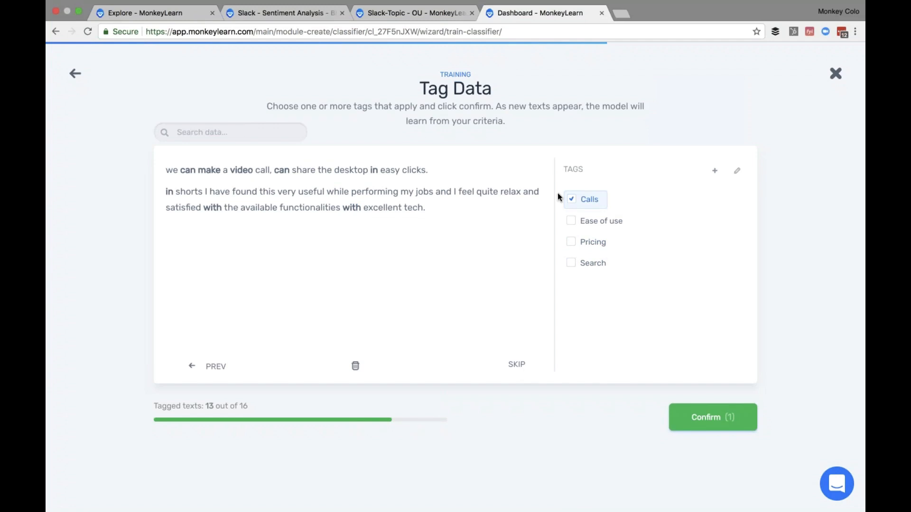
{"action": "left_click", "coordinate": [728, 418]}
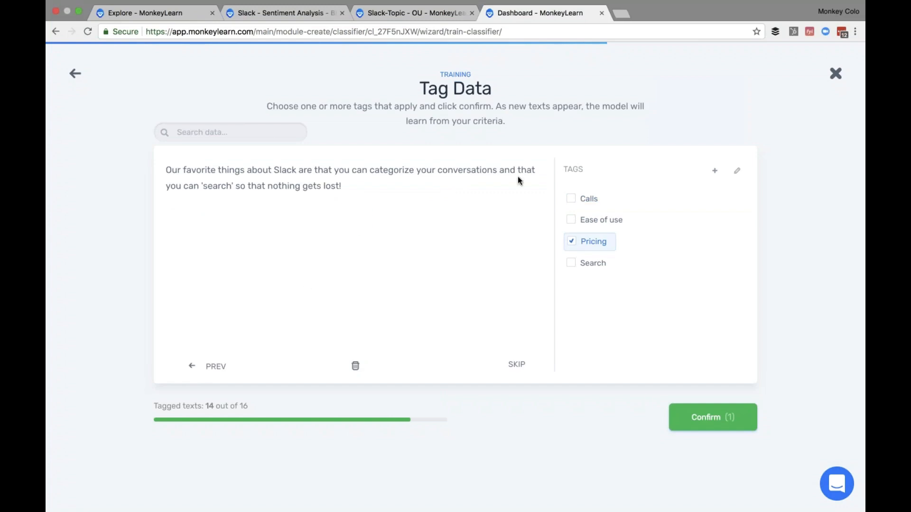
{"action": "left_click", "coordinate": [572, 241]}
{"action": "left_click", "coordinate": [572, 262]}
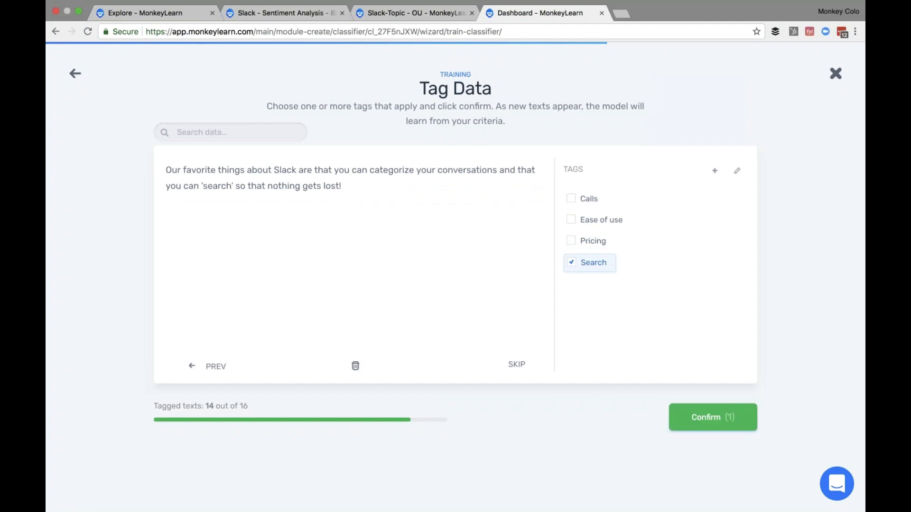
{"action": "left_click", "coordinate": [713, 418]}
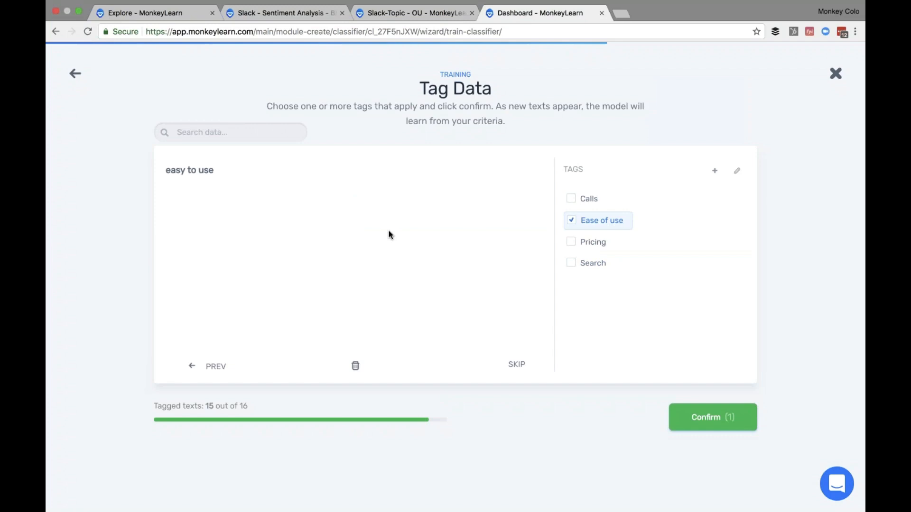
{"action": "left_click", "coordinate": [679, 411]}
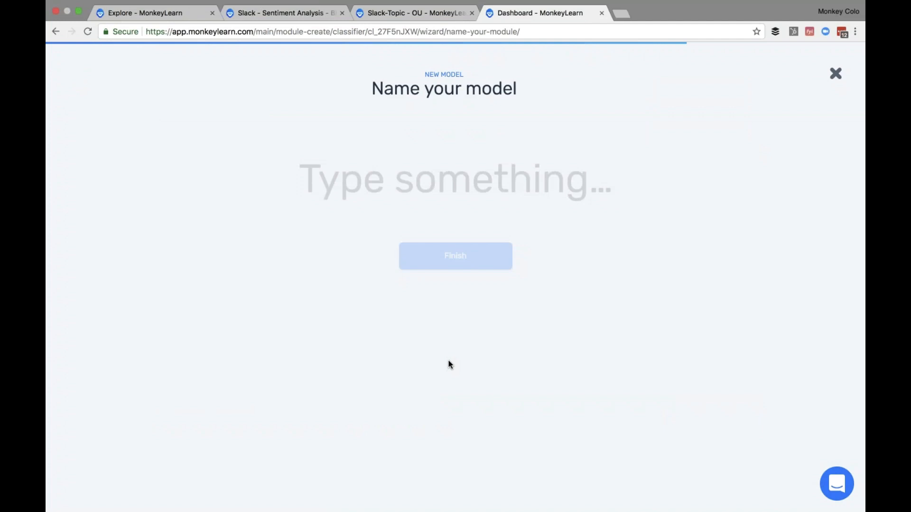
- Name the new model 'Slack topic classifier' and finish creating it
{"action": "type", "text": "Slack "}
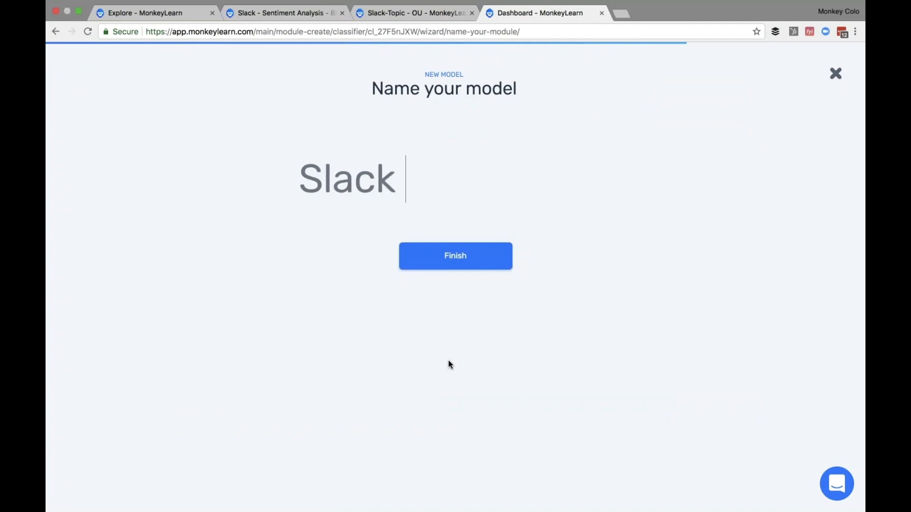
{"action": "type", "text": "topic classifier"}
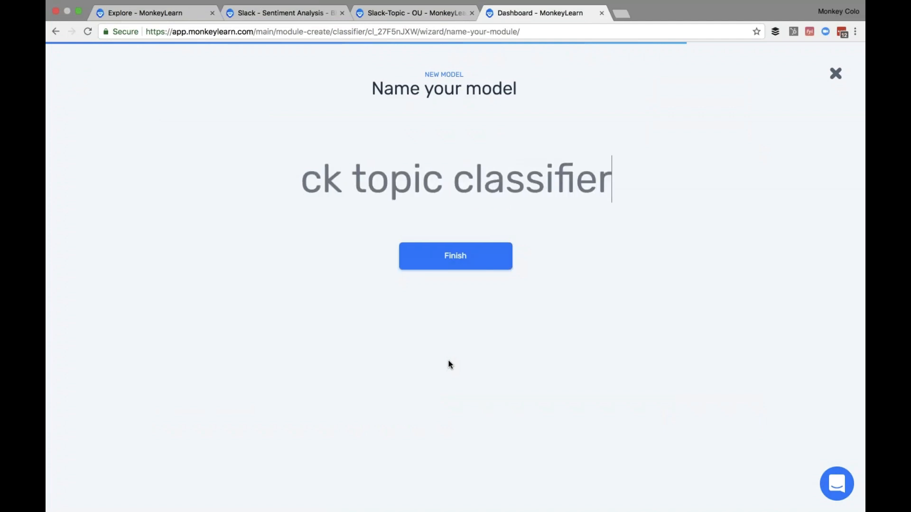
{"action": "left_click", "coordinate": [456, 256]}
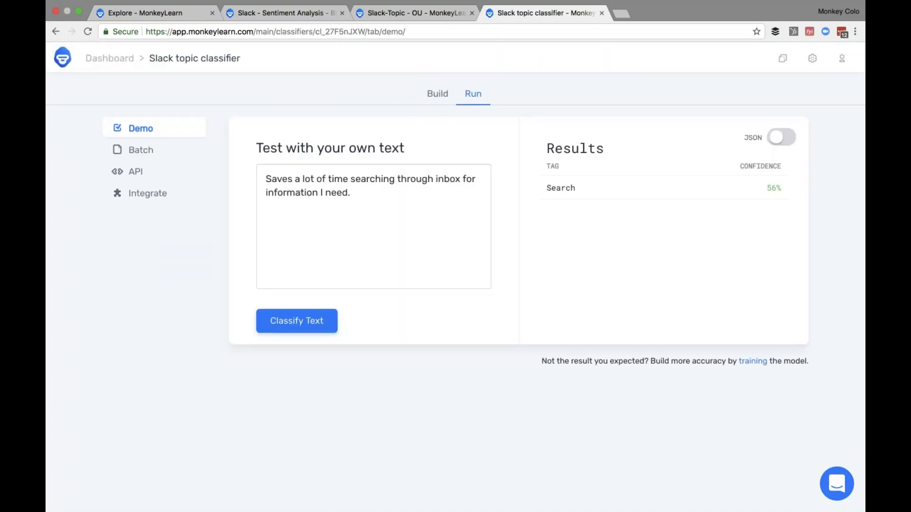
- Classify the test sentence 'I like the search future.' with the new model
{"action": "key", "text": "super+a"}
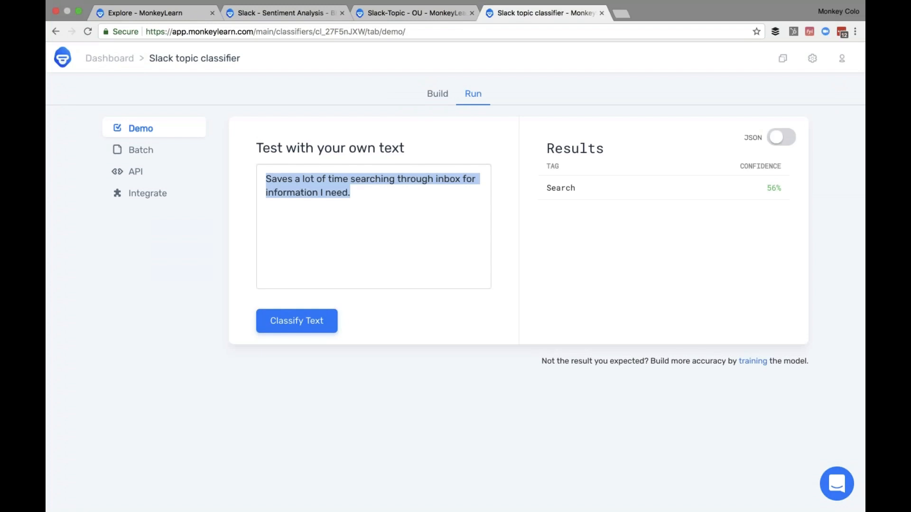
{"action": "key", "text": "BackSpace"}
{"action": "type", "text": "I like the search future"}
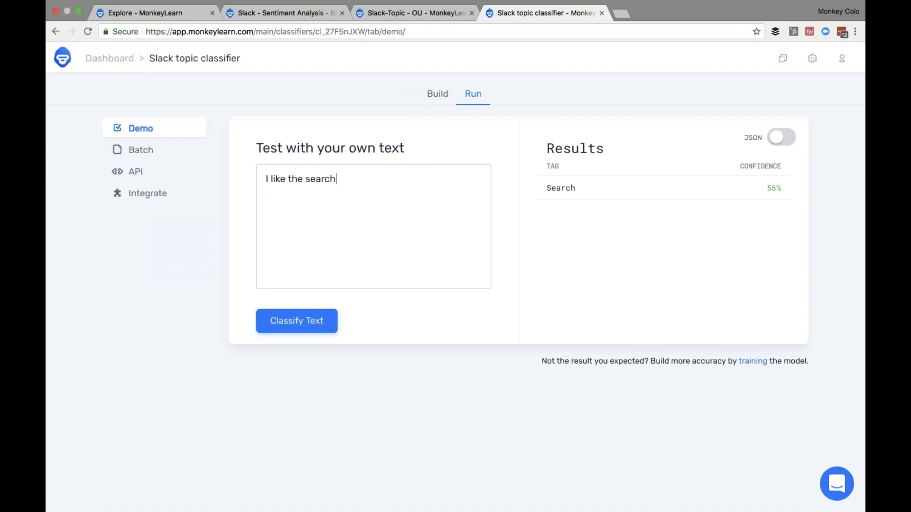
{"action": "key", "text": "BackSpace"}
{"action": "key", "text": "BackSpace"}
{"action": "key", "text": "BackSpace"}
{"action": "key", "text": "BackSpace"}
{"action": "type", "text": "ture."}
{"action": "left_click", "coordinate": [266, 318]}
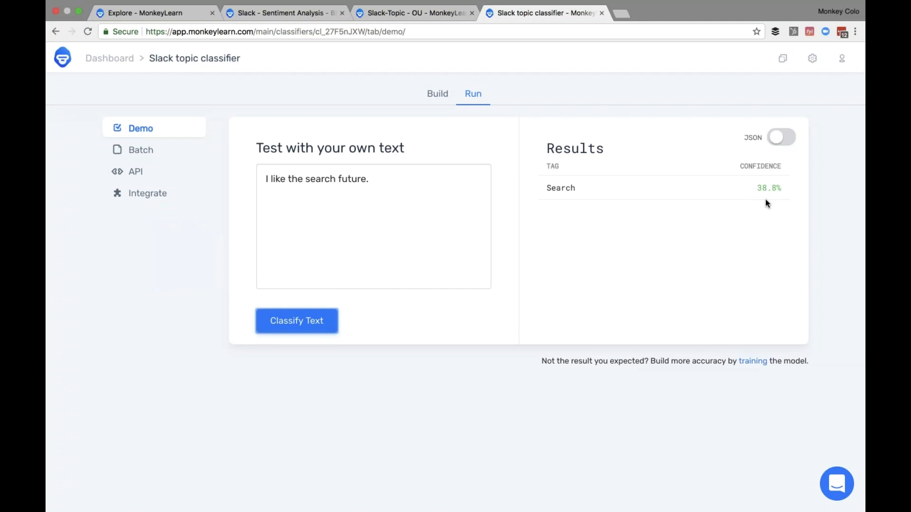
- Look over the Slack-Topic - OU and Slack - Sentiment Analysis pages, then switch to RapidMiner
{"action": "left_click", "coordinate": [371, 178]}
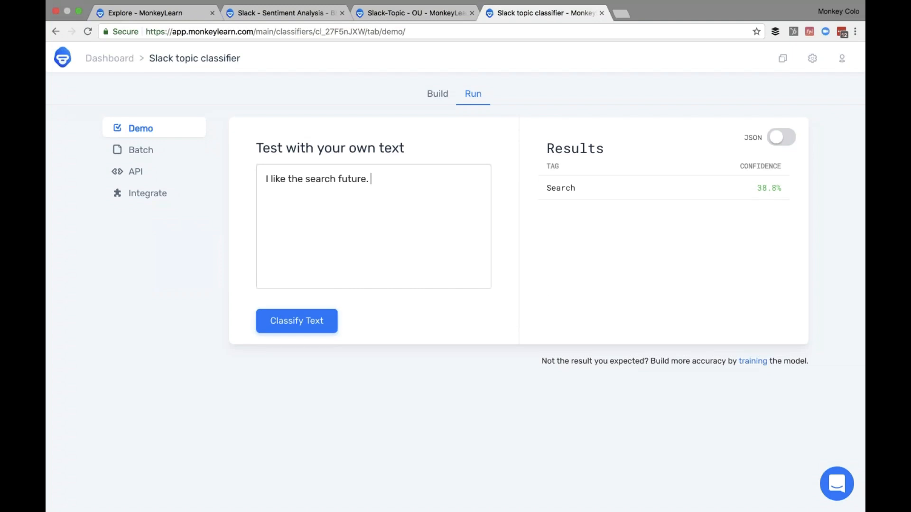
{"action": "left_click", "coordinate": [410, 13]}
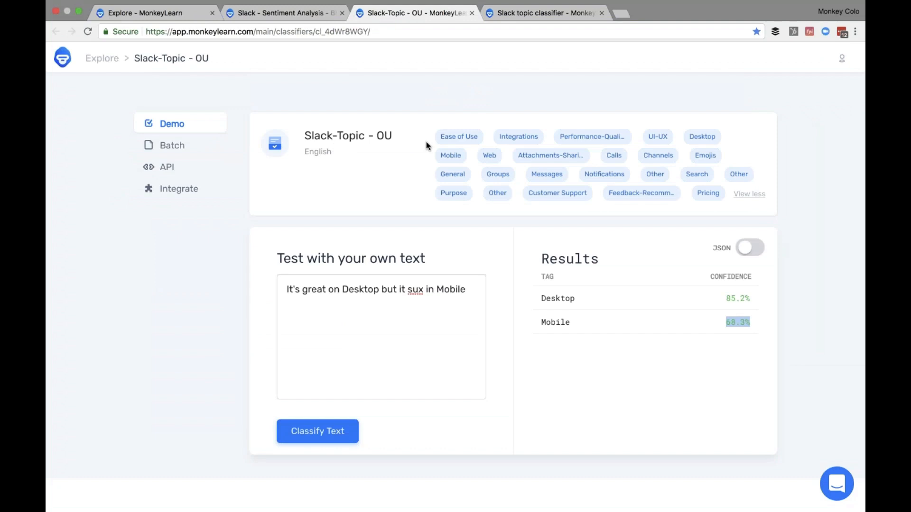
{"action": "left_click", "coordinate": [270, 14]}
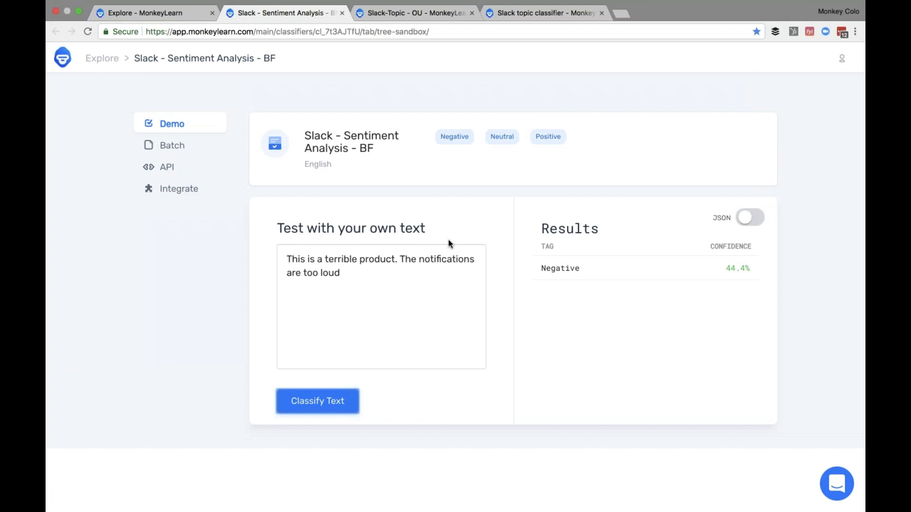
{"action": "key", "text": "ctrl+Left"}
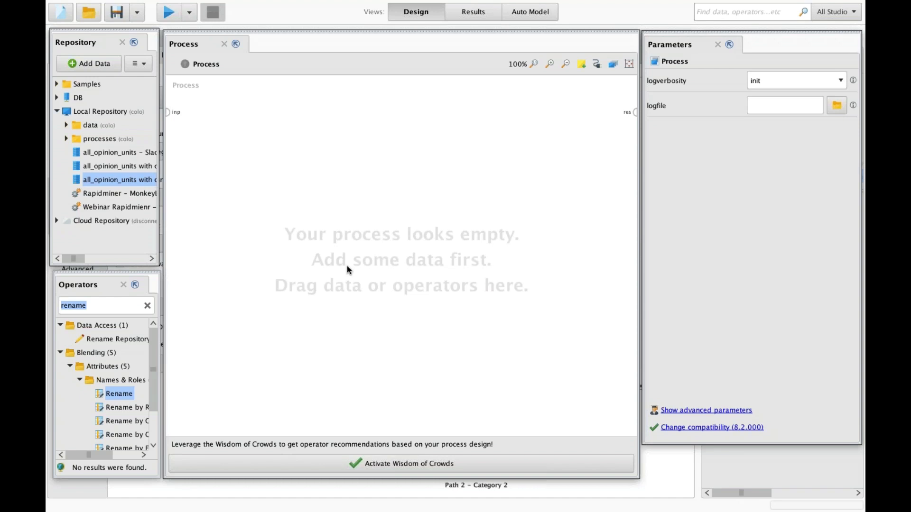
- Add the Slack opinion-units data to the process as a Retrieve operator
{"action": "left_click_drag", "start_coordinate": [118, 179], "coordinate": [438, 160]}
{"action": "left_click_drag", "start_coordinate": [108, 177], "coordinate": [233, 203]}
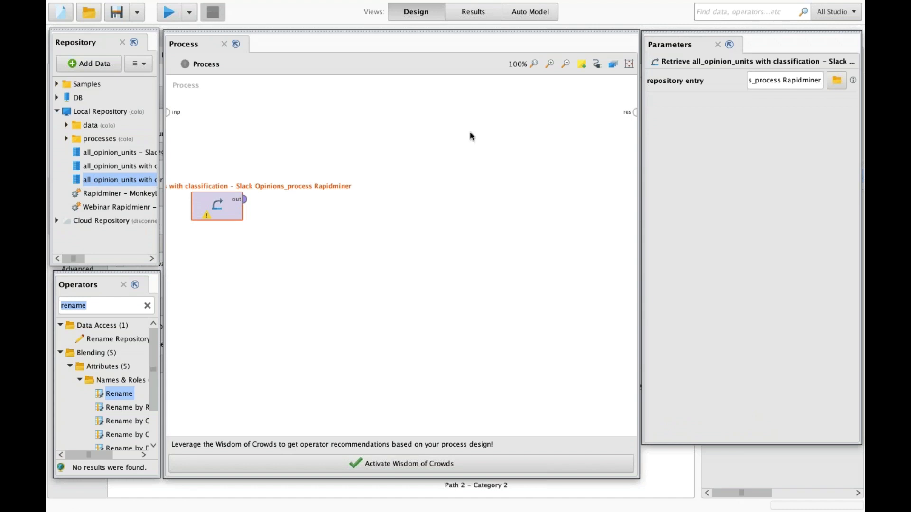
{"action": "left_click", "coordinate": [473, 11]}
{"action": "left_click", "coordinate": [416, 11]}
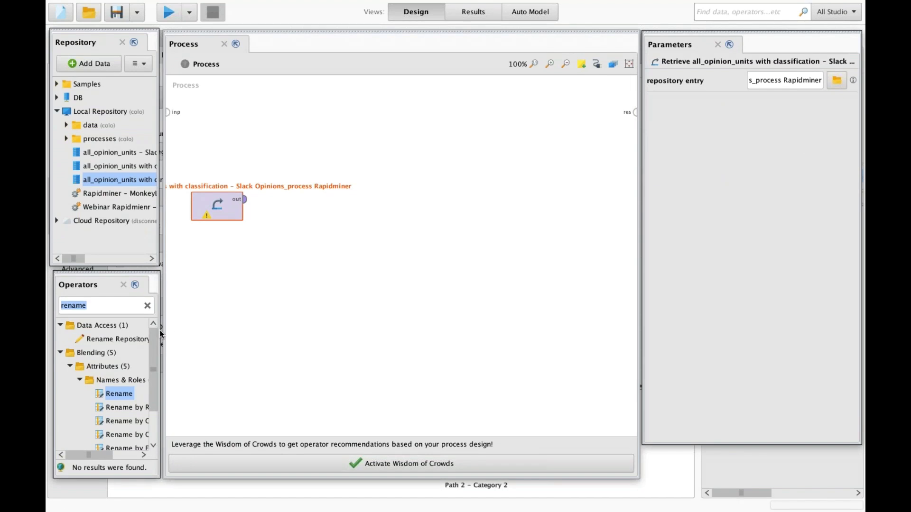
- Add a MonkeyLearn Classify Operator, found by searching 'opera', and feed Retrieve's output into it
{"action": "left_click", "coordinate": [147, 306]}
{"action": "type", "text": "opera"}
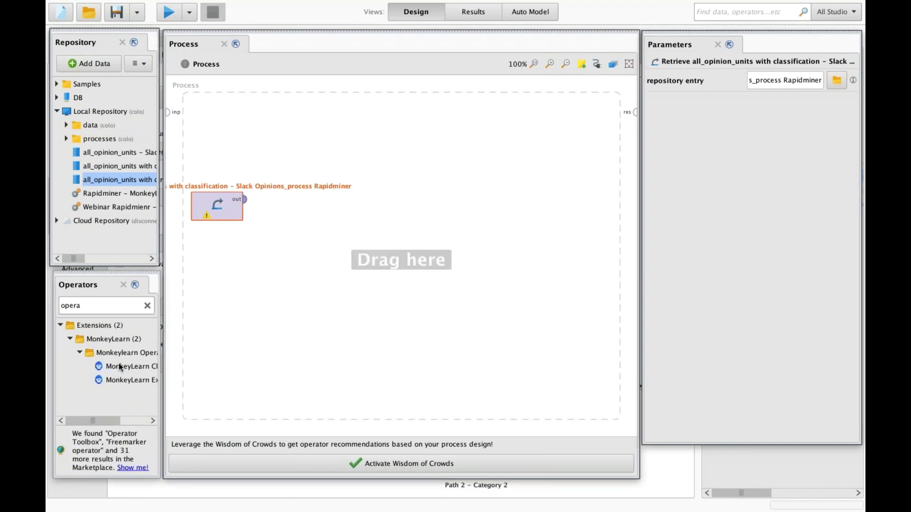
{"action": "left_click_drag", "start_coordinate": [127, 366], "coordinate": [293, 208]}
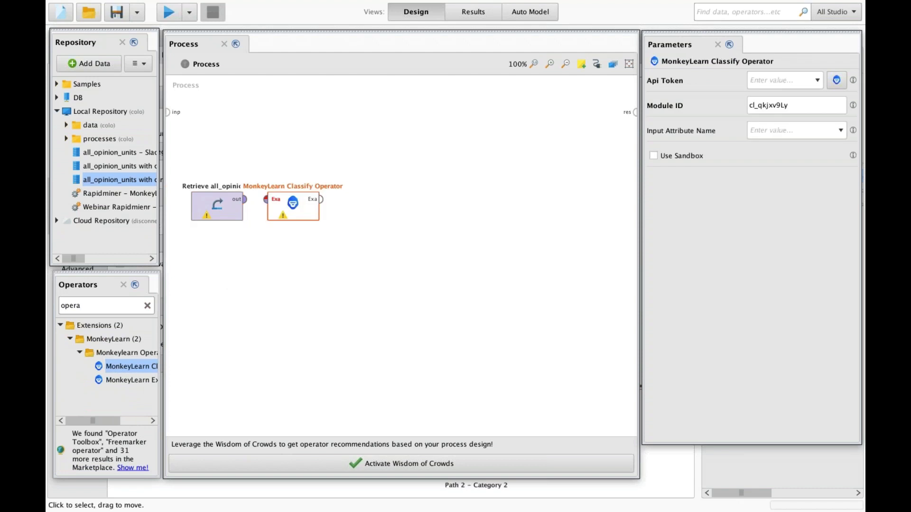
{"action": "left_click", "coordinate": [148, 306]}
{"action": "left_click", "coordinate": [293, 203]}
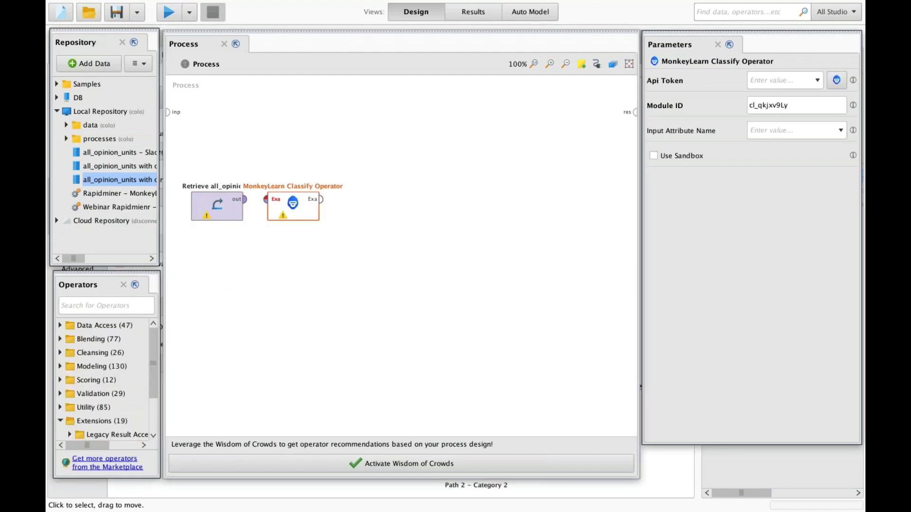
{"action": "left_click", "coordinate": [245, 199]}
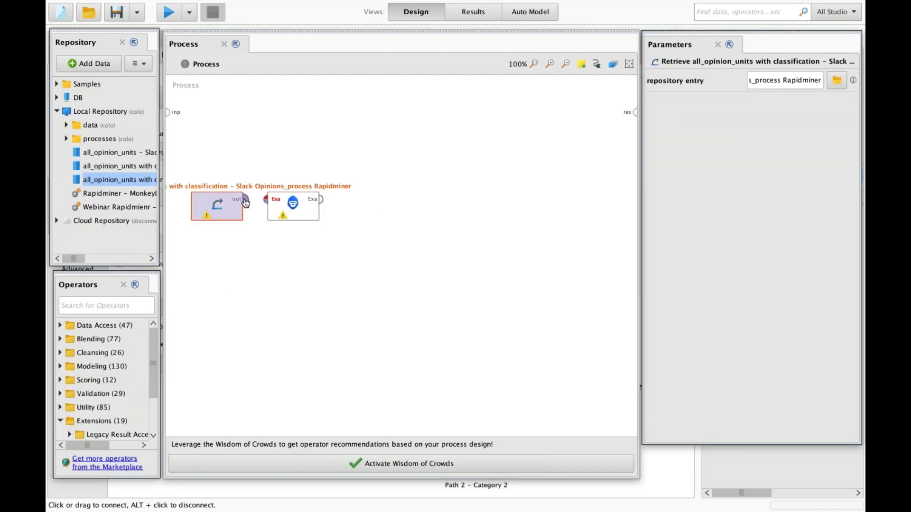
{"action": "left_click", "coordinate": [274, 201]}
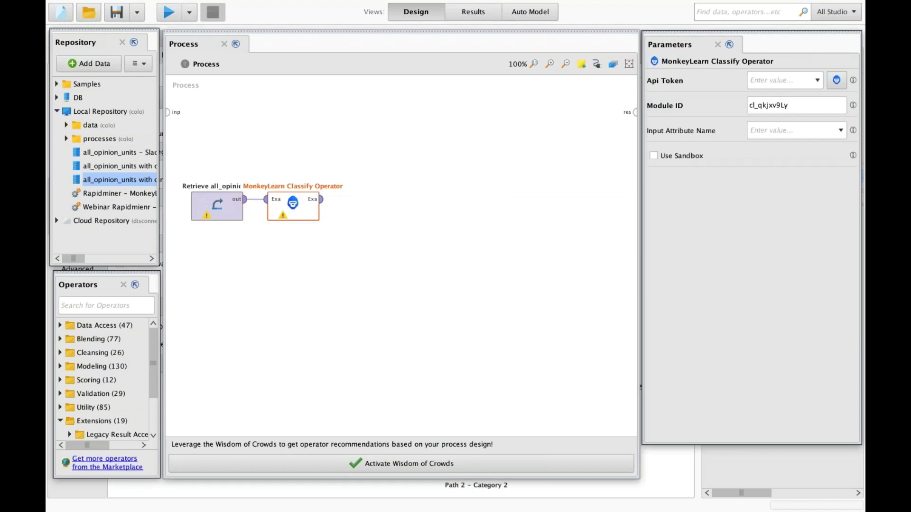
- Set the classifier's Api Token to the MonkeyLearn connection
{"action": "left_click", "coordinate": [817, 82]}
{"action": "left_click", "coordinate": [774, 92]}
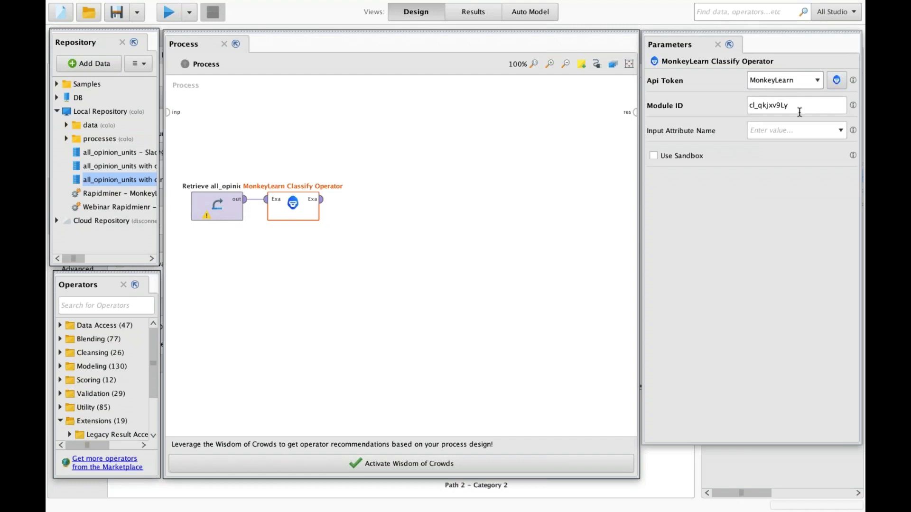
{"action": "key", "text": "ctrl+Left"}
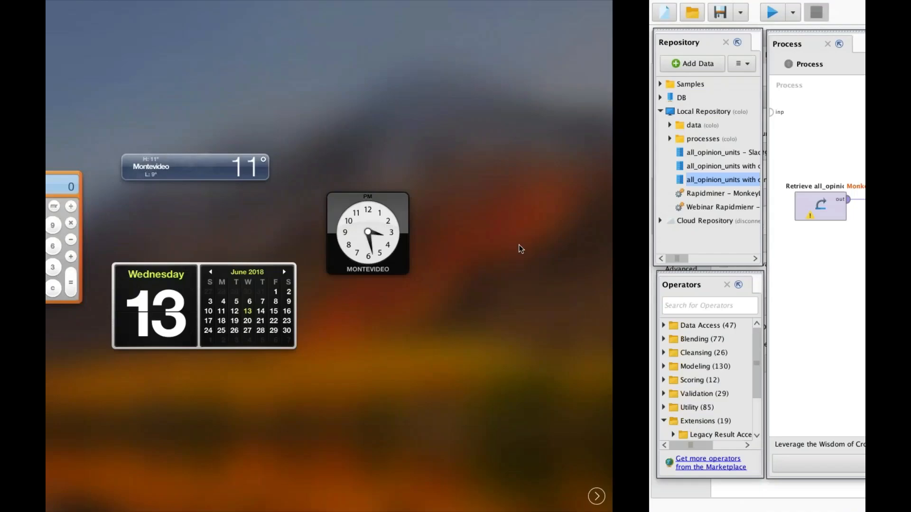
- Copy the Slack-Topic - OU classifier ID cl_4dWr8WGY from its page address
{"action": "key", "text": "ctrl+Right"}
{"action": "key", "text": "ctrl+Right"}
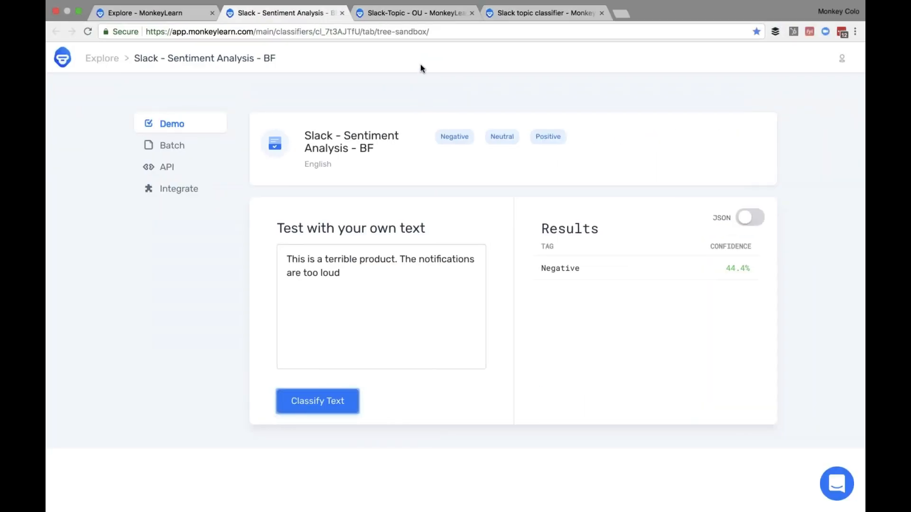
{"action": "left_click", "coordinate": [430, 13]}
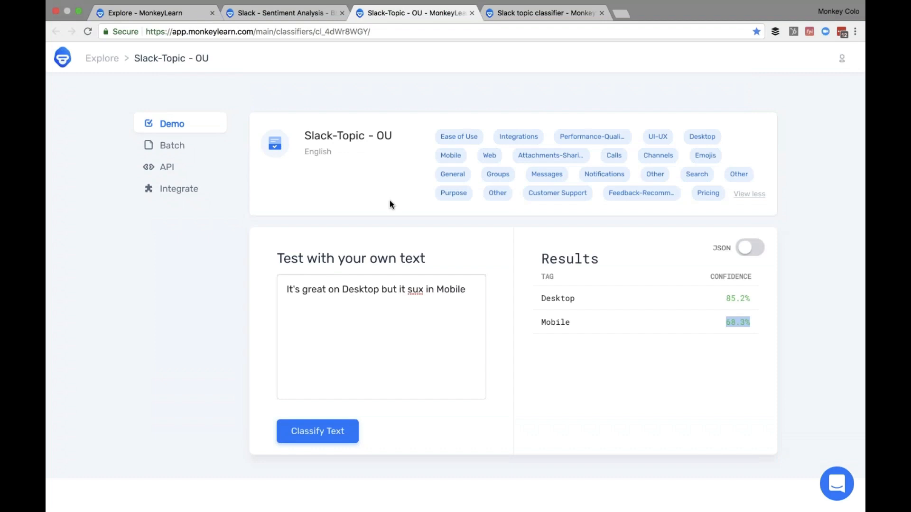
{"action": "left_click", "coordinate": [339, 33]}
{"action": "left_click", "coordinate": [370, 33]}
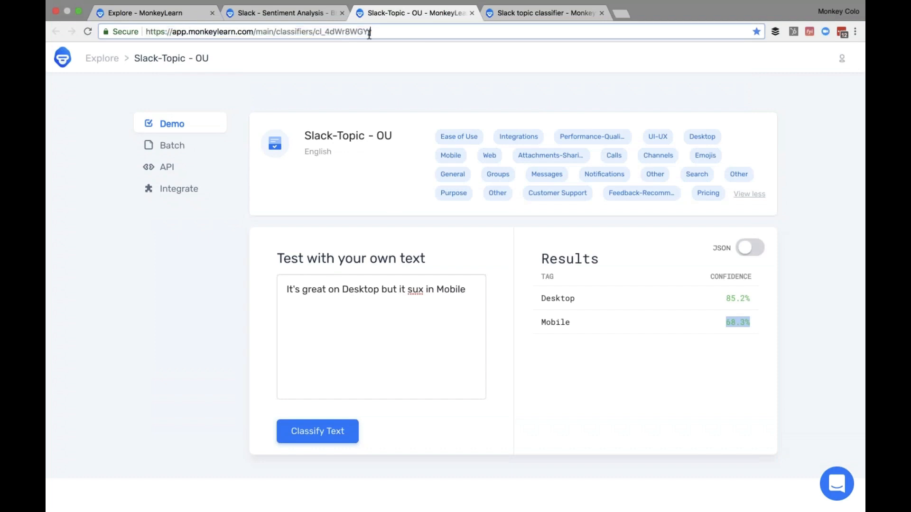
{"action": "double_click", "coordinate": [348, 33]}
{"action": "key", "text": "super+c"}
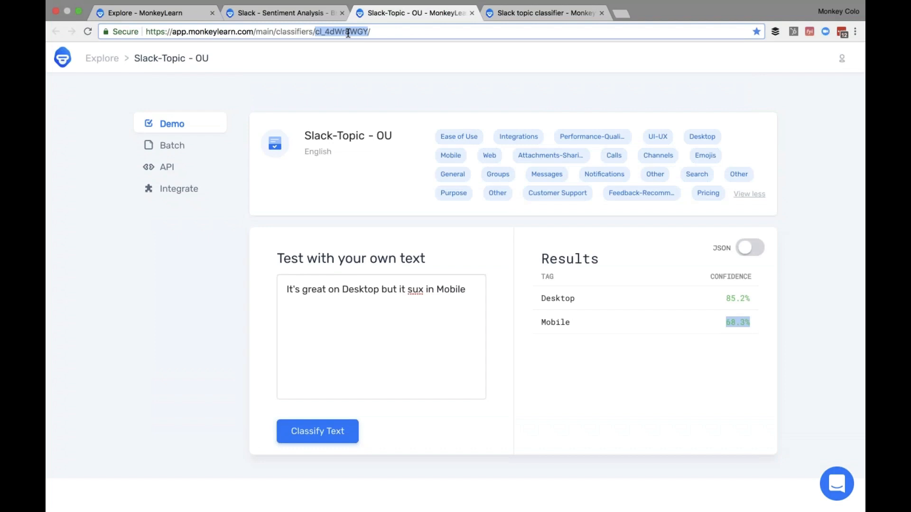
{"action": "key", "text": "ctrl+Left"}
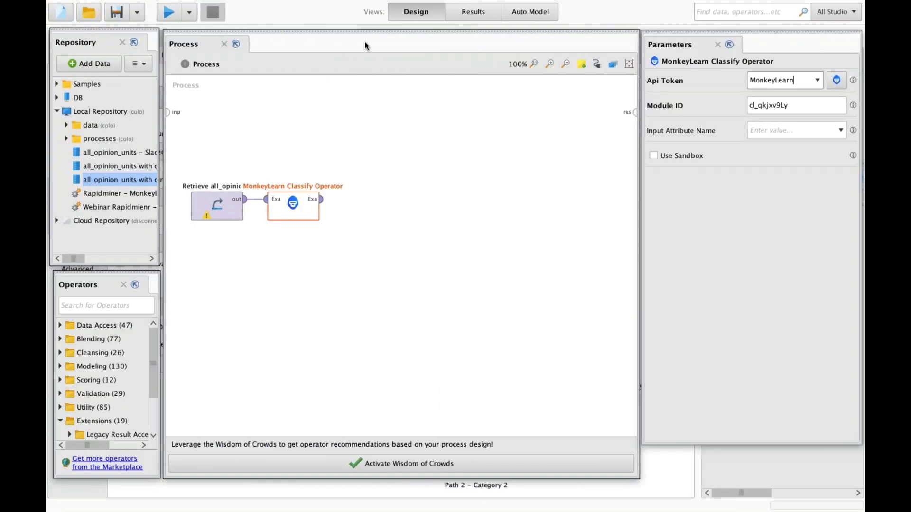
- Set the classifier's Module ID to cl_4dWr8WGY and Input Attribute Name to Text
{"action": "left_click", "coordinate": [770, 107]}
{"action": "key", "text": "super+a"}
{"action": "key", "text": "super+v"}
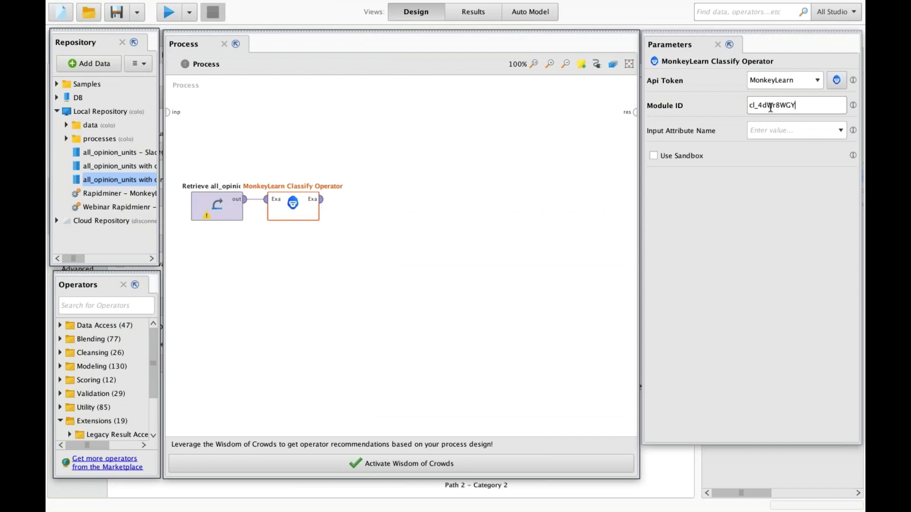
{"action": "key", "text": "Tab"}
{"action": "left_click", "coordinate": [840, 130]}
{"action": "left_click", "coordinate": [784, 140]}
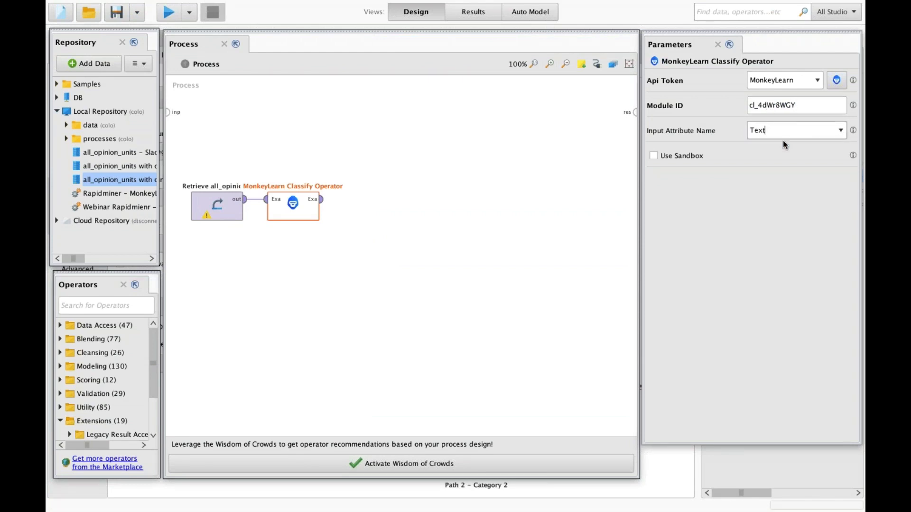
- Wire the classifier's output to the process results and run the process
{"action": "left_click", "coordinate": [321, 200]}
{"action": "left_click", "coordinate": [634, 113]}
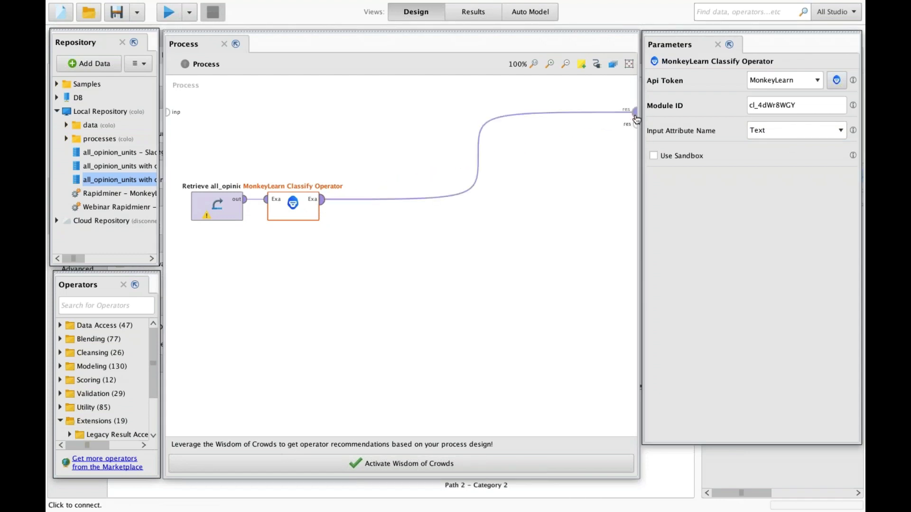
{"action": "left_click", "coordinate": [168, 13]}
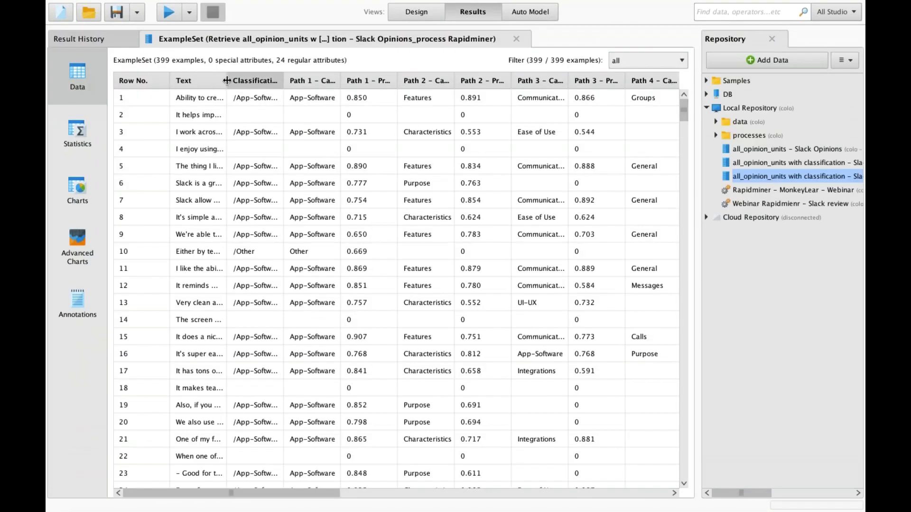
- Widen the Text column, narrow Classification, scroll across the Path columns, then go back to Design
{"action": "left_click_drag", "start_coordinate": [226, 80], "coordinate": [382, 84]}
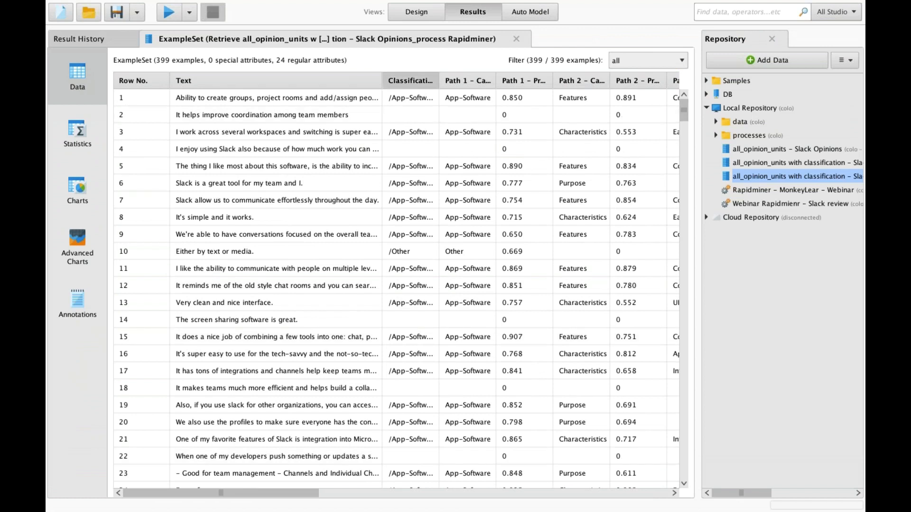
{"action": "left_click_drag", "start_coordinate": [439, 78], "coordinate": [405, 83]}
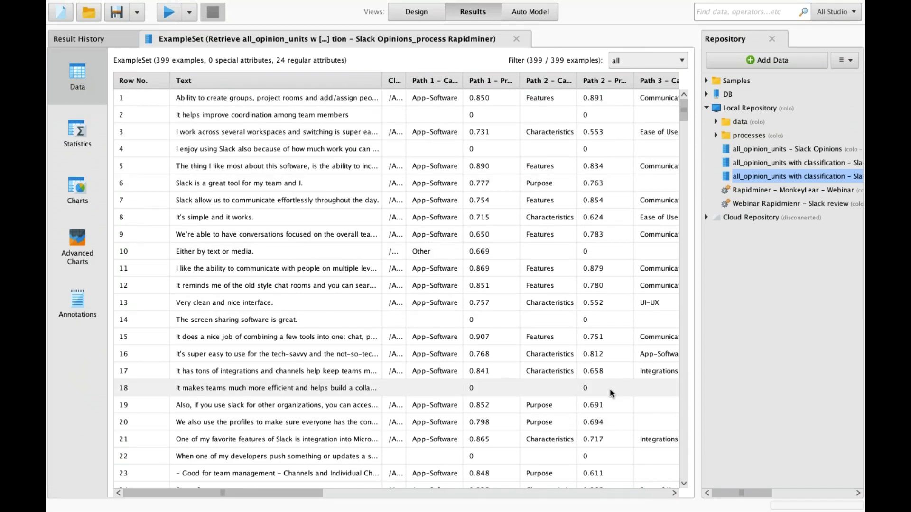
{"action": "left_click", "coordinate": [335, 495]}
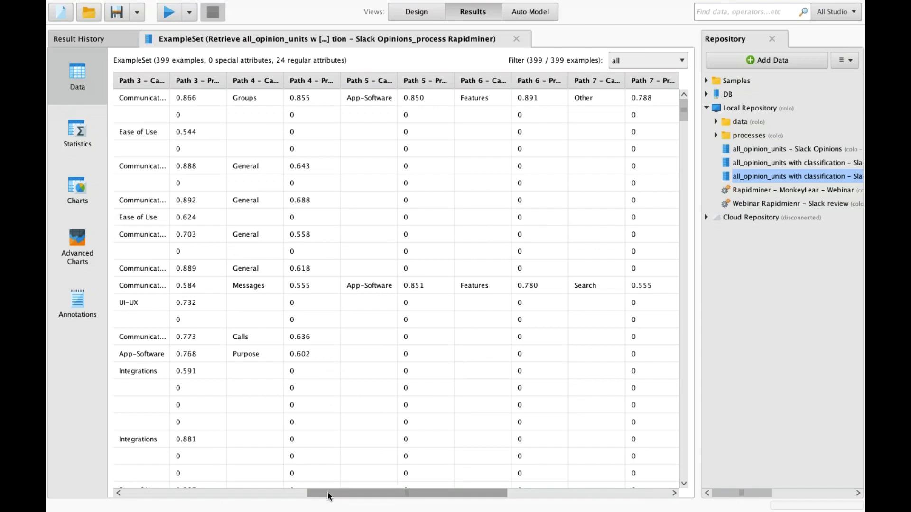
{"action": "left_click_drag", "start_coordinate": [327, 491], "coordinate": [138, 474]}
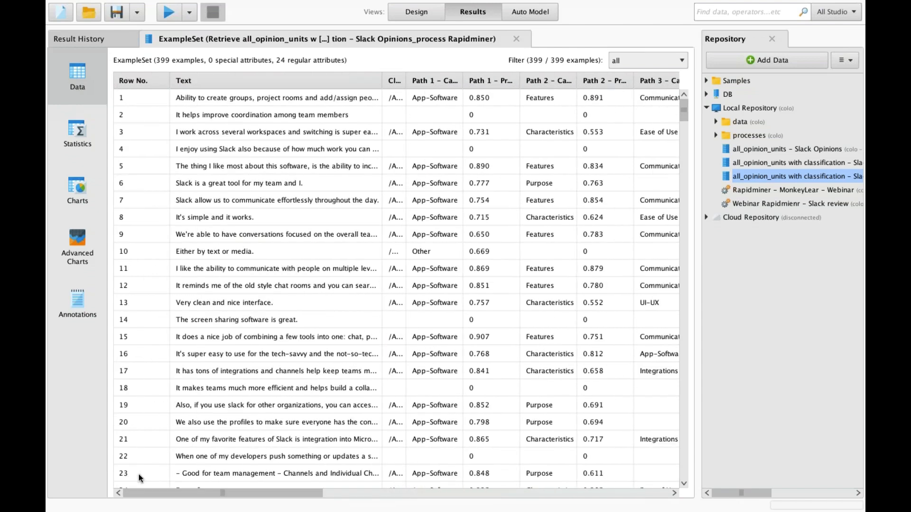
{"action": "left_click", "coordinate": [415, 11]}
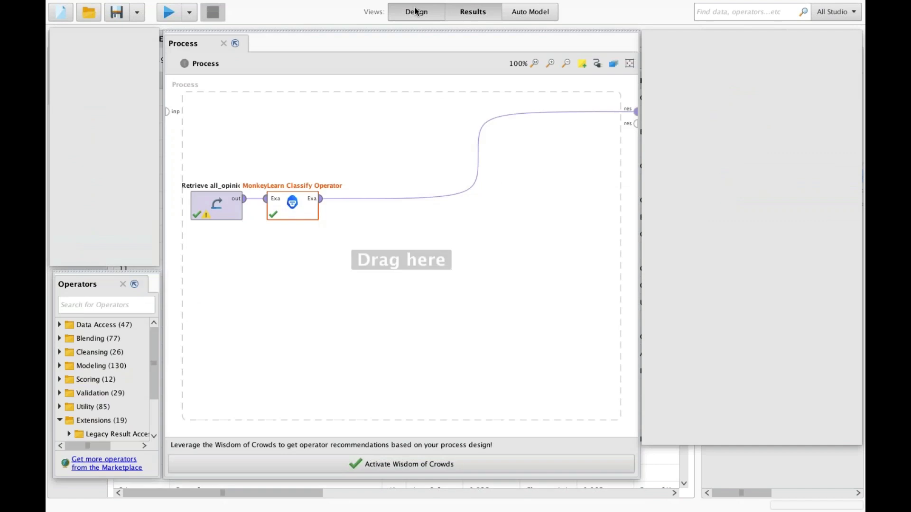
- Insert a second MonkeyLearn Classify Operator after the first, using the MonkeyLearn Api Token
{"action": "left_click", "coordinate": [273, 388]}
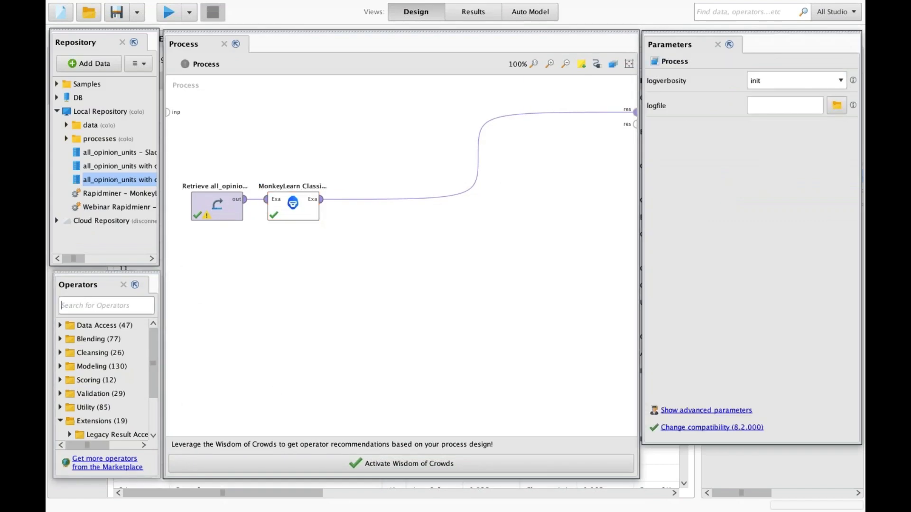
{"action": "type", "text": "monkey"}
{"action": "left_click_drag", "start_coordinate": [107, 365], "coordinate": [375, 212]}
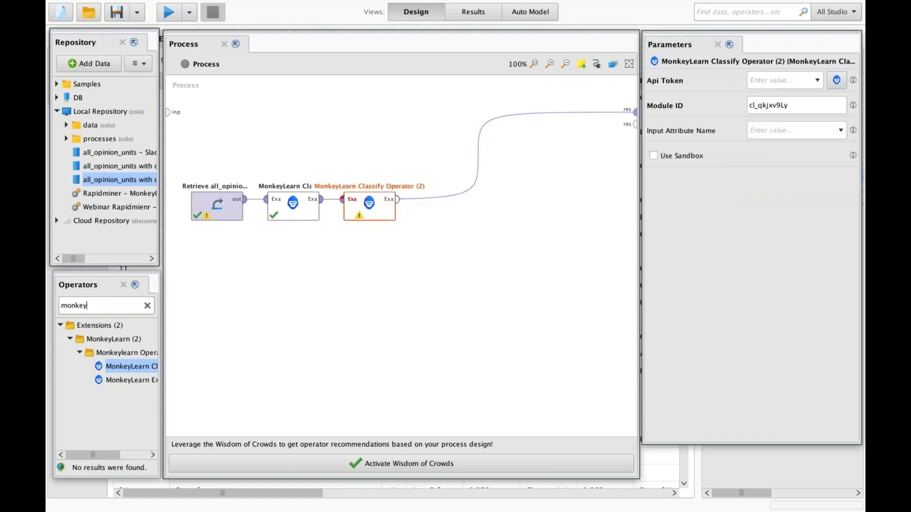
{"action": "left_click", "coordinate": [819, 82]}
{"action": "left_click", "coordinate": [810, 93]}
{"action": "key", "text": "Tab"}
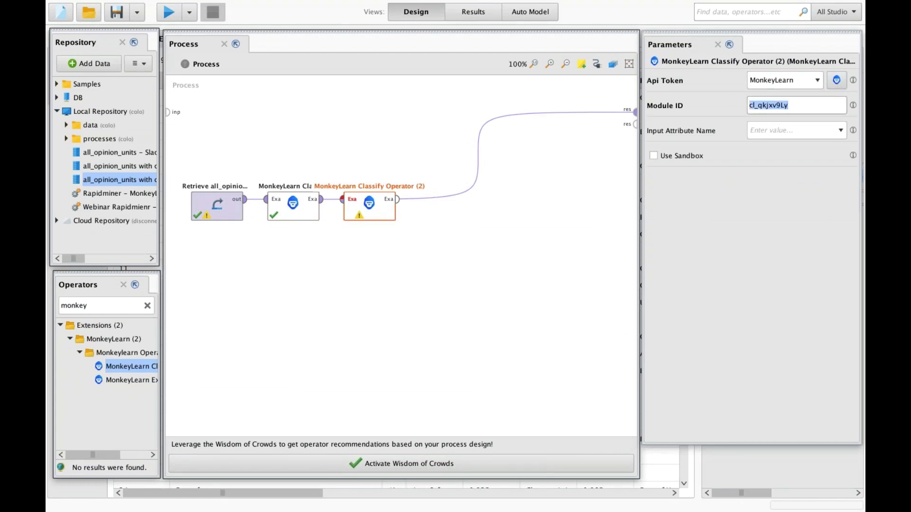
- Copy the Slack sentiment analysis classifier ID cl_7t3AJTfU from its page address
{"action": "key", "text": "ctrl+Right"}
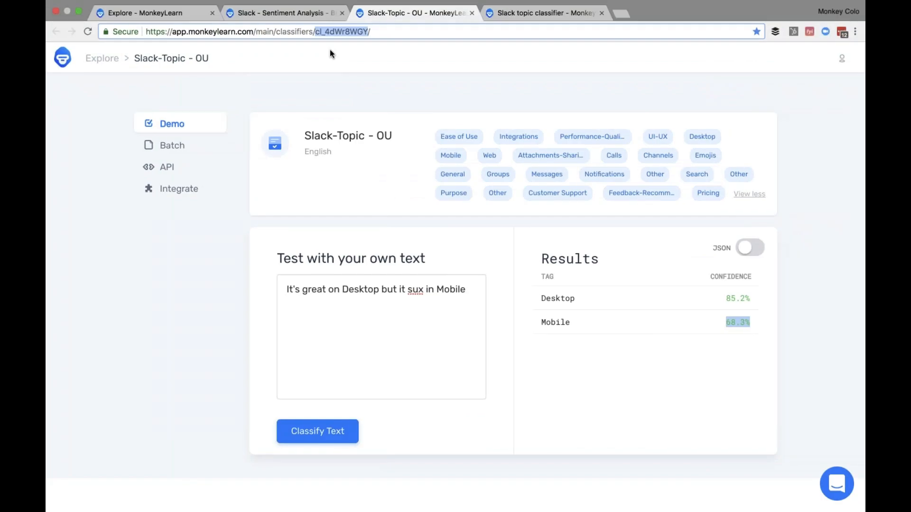
{"action": "left_click", "coordinate": [295, 13]}
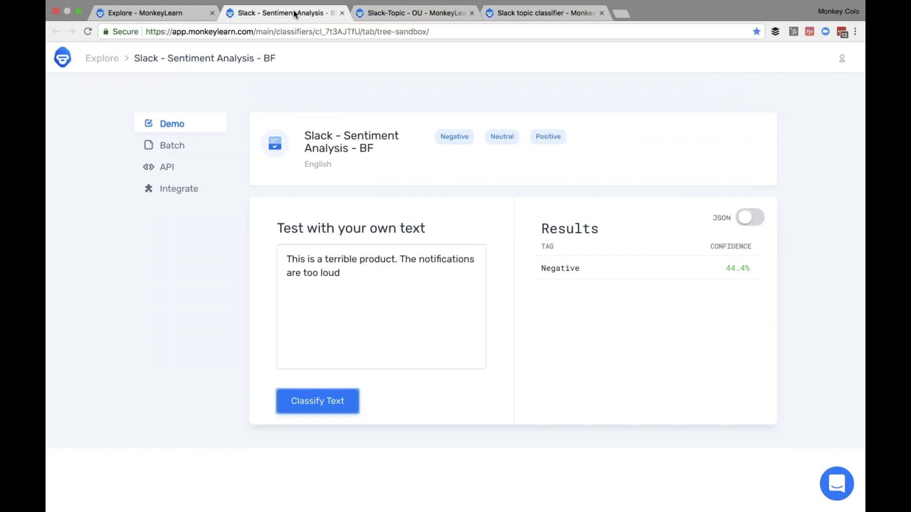
{"action": "double_click", "coordinate": [335, 32]}
{"action": "key", "text": "ctrl+c"}
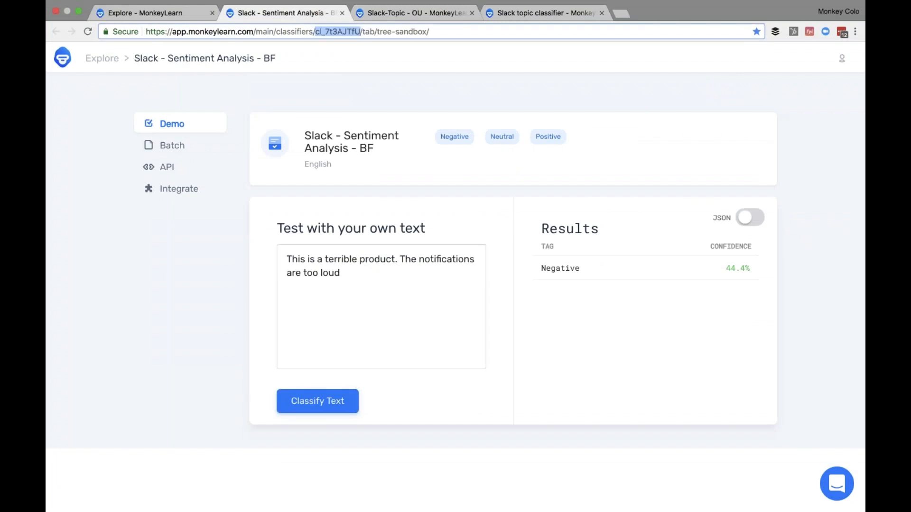
{"action": "key", "text": "ctrl+Left"}
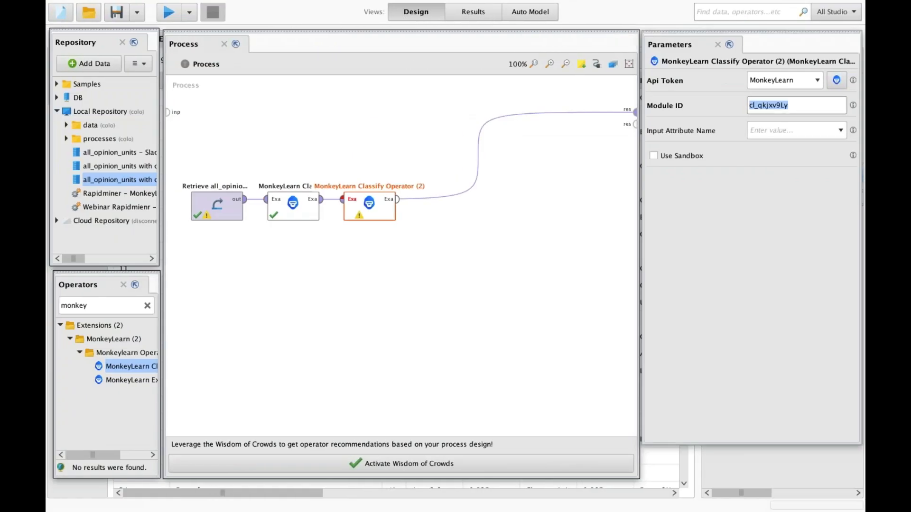
- Paste cl_7t3AJTfU as the second classifier's Module ID, check its empty attribute list, clear the search
{"action": "key", "text": "ctrl+v"}
{"action": "left_click", "coordinate": [762, 138]}
{"action": "key", "text": "Down"}
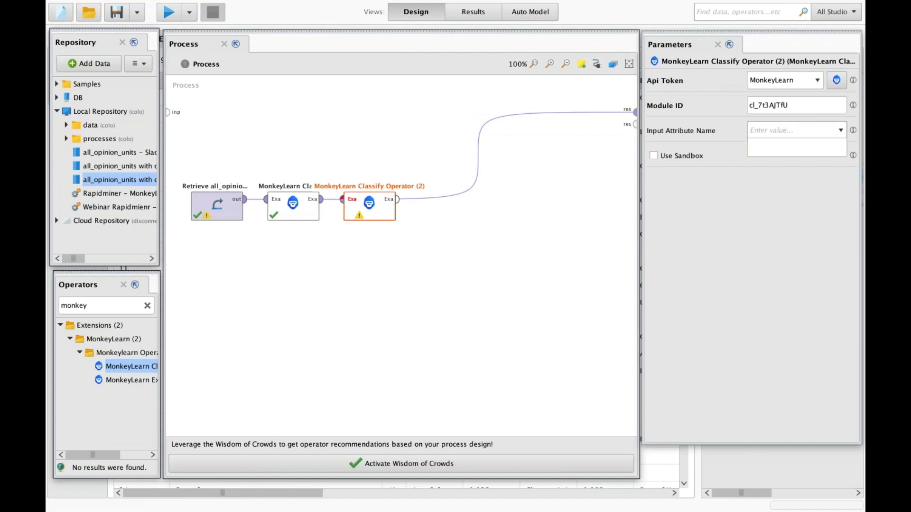
{"action": "left_click", "coordinate": [840, 132]}
{"action": "left_click", "coordinate": [840, 132]}
{"action": "left_click", "coordinate": [840, 132]}
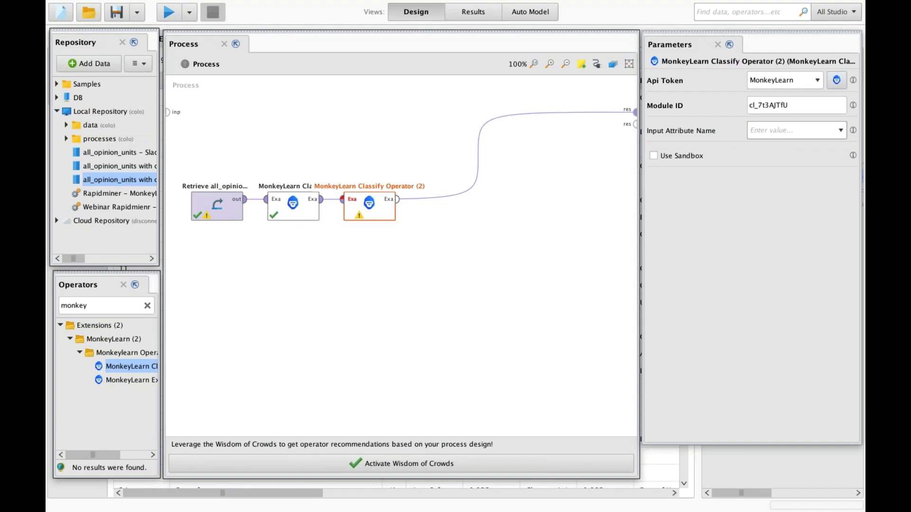
{"action": "left_click", "coordinate": [147, 305]}
- Add a Rename operator below the classifiers and feed the first classifier's output into it
{"action": "type", "text": "rename"}
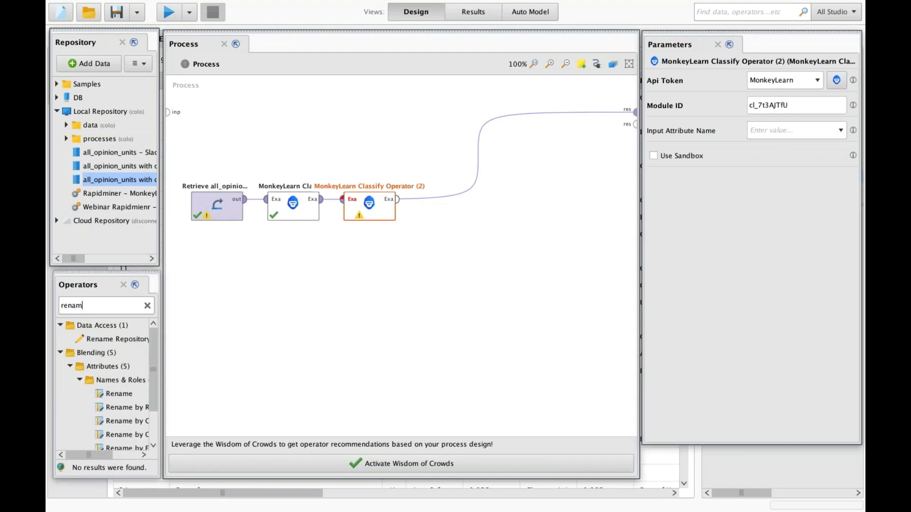
{"action": "left_click", "coordinate": [107, 394]}
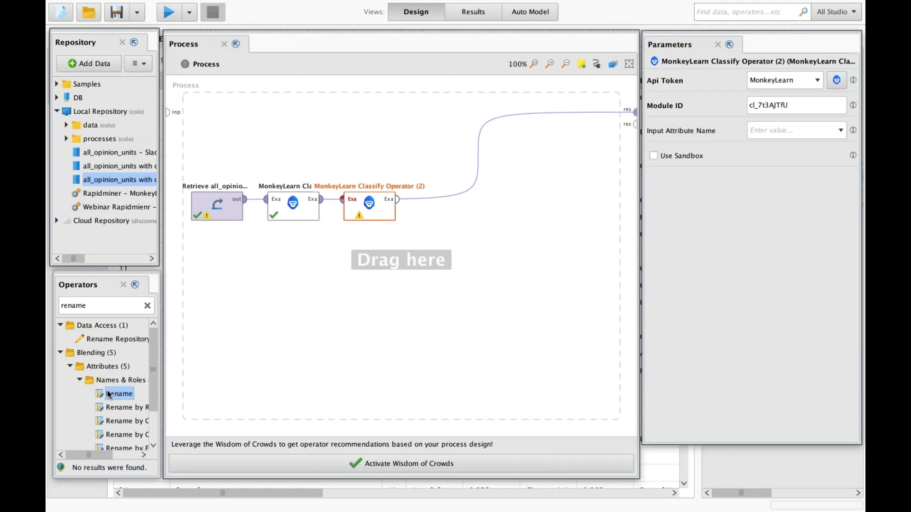
{"action": "left_click_drag", "start_coordinate": [108, 391], "coordinate": [305, 271]}
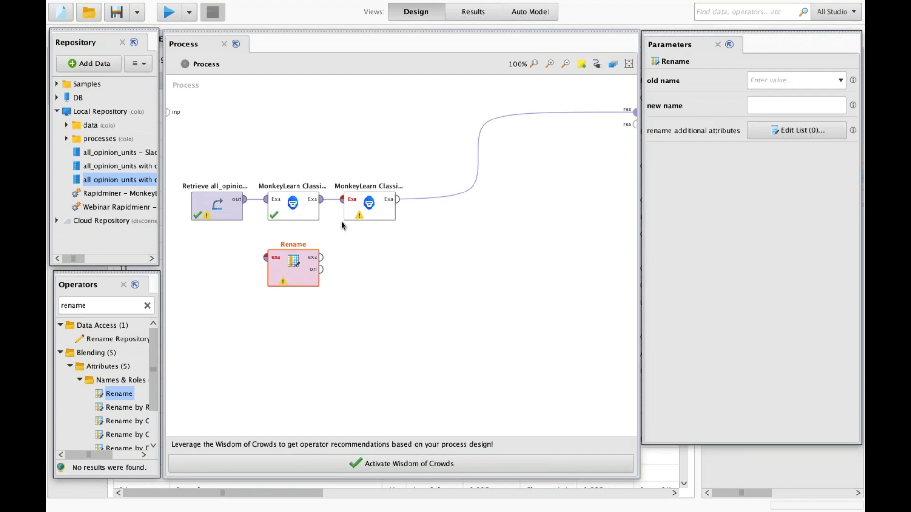
{"action": "left_click", "coordinate": [322, 200]}
{"action": "left_click", "coordinate": [267, 258]}
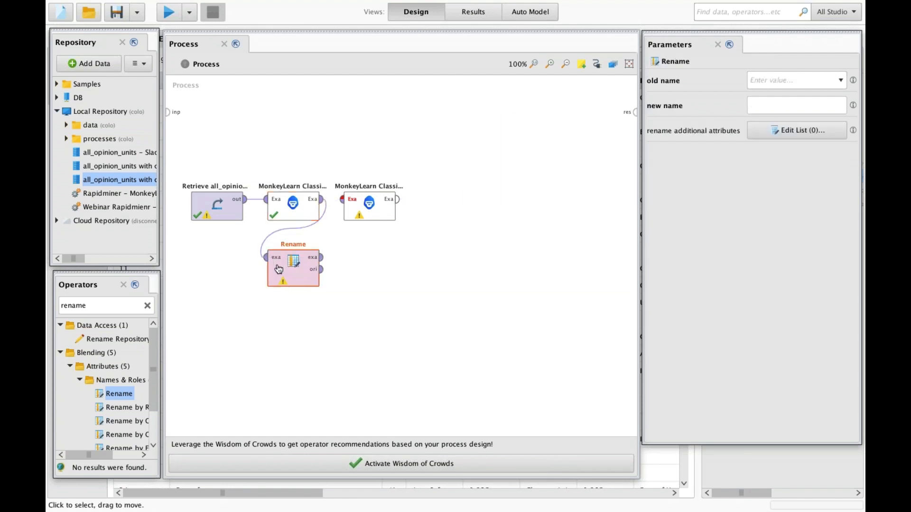
- Make the Rename operator rename Classification Path to Topic
{"action": "left_click", "coordinate": [806, 80]}
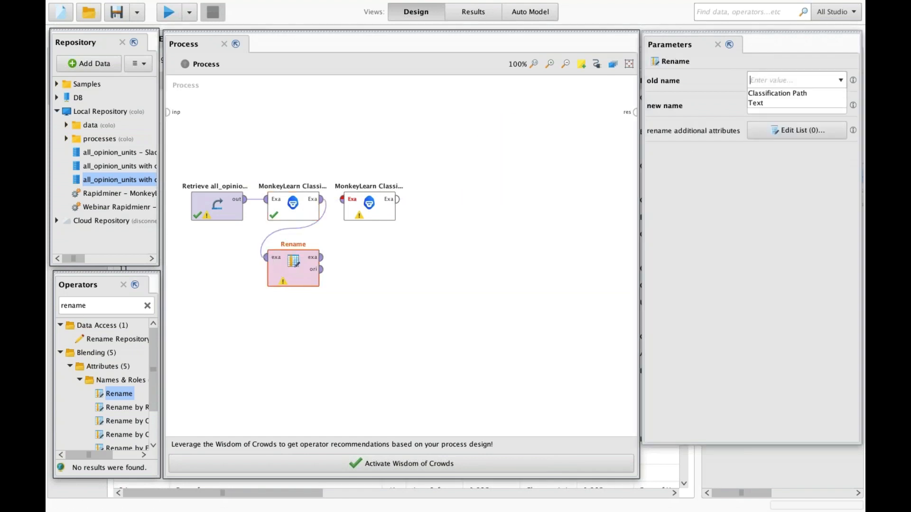
{"action": "left_click", "coordinate": [771, 91]}
{"action": "left_click", "coordinate": [754, 112]}
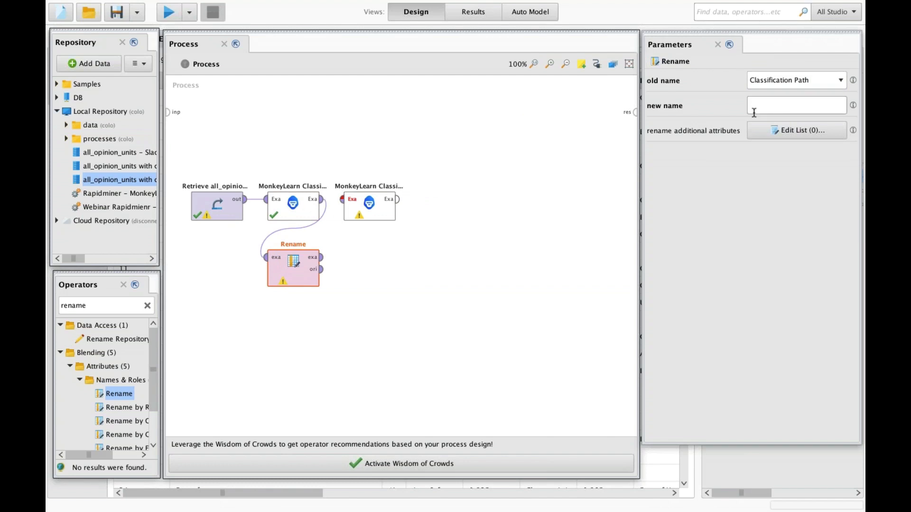
{"action": "type", "text": "Topic"}
{"action": "left_click", "coordinate": [417, 247]}
- Connect Rename's output to the second MonkeyLearn classifier and set its input attribute to Text
{"action": "left_click", "coordinate": [322, 257]}
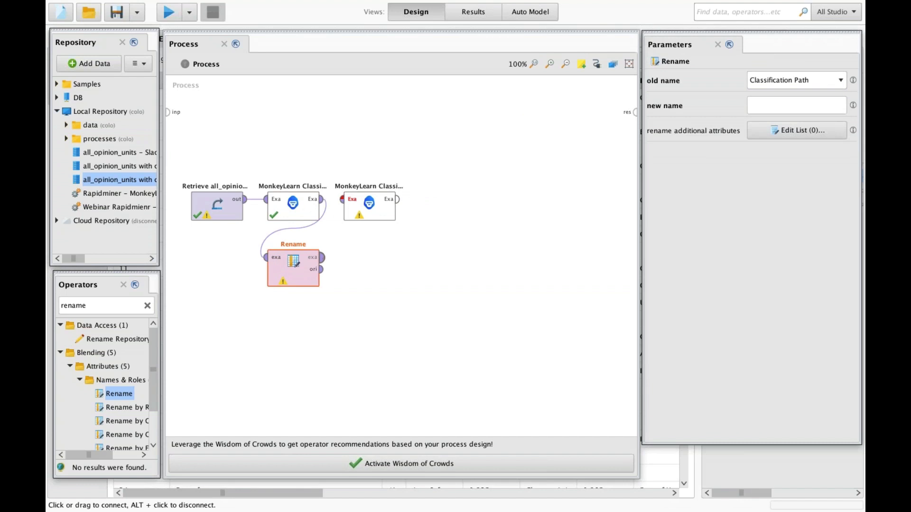
{"action": "left_click", "coordinate": [346, 201]}
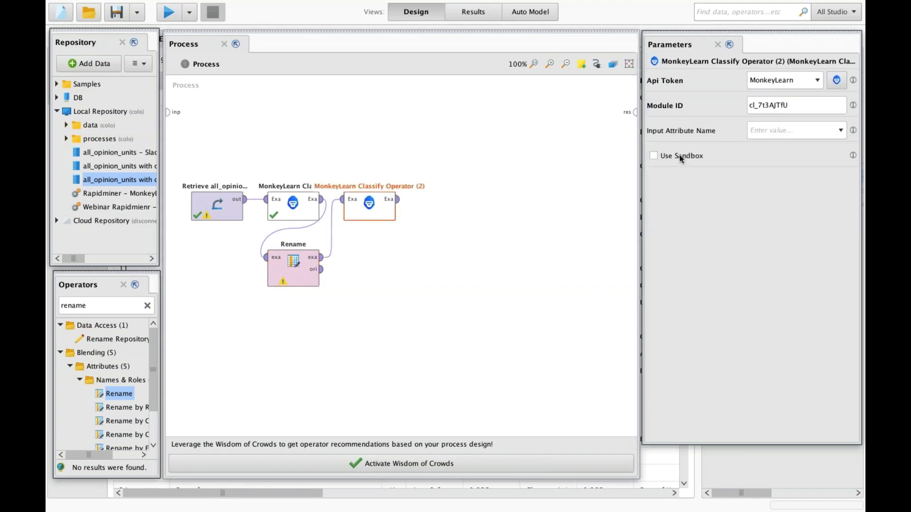
{"action": "left_click", "coordinate": [843, 135]}
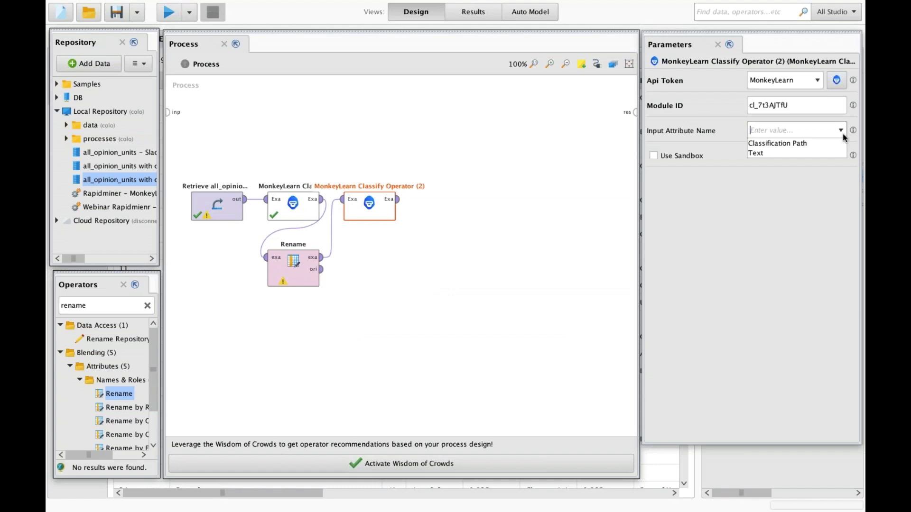
{"action": "left_click", "coordinate": [771, 155]}
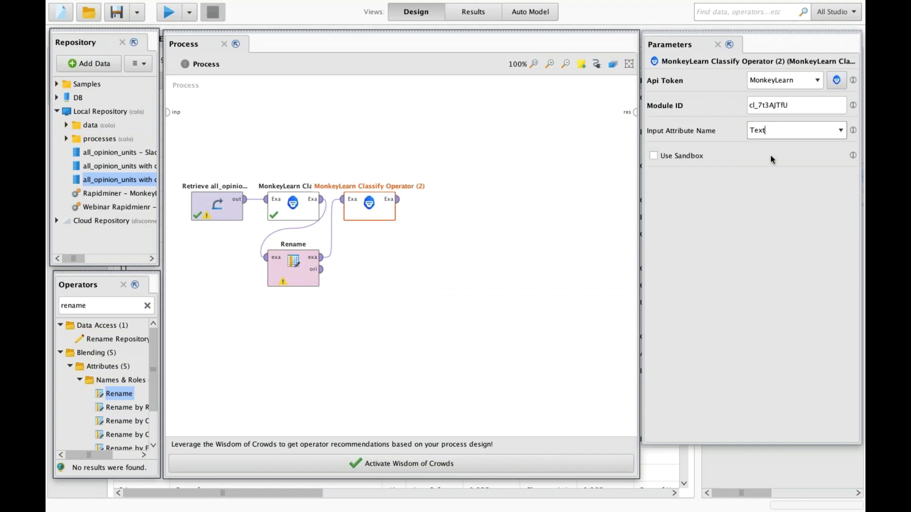
{"action": "left_click", "coordinate": [454, 229]}
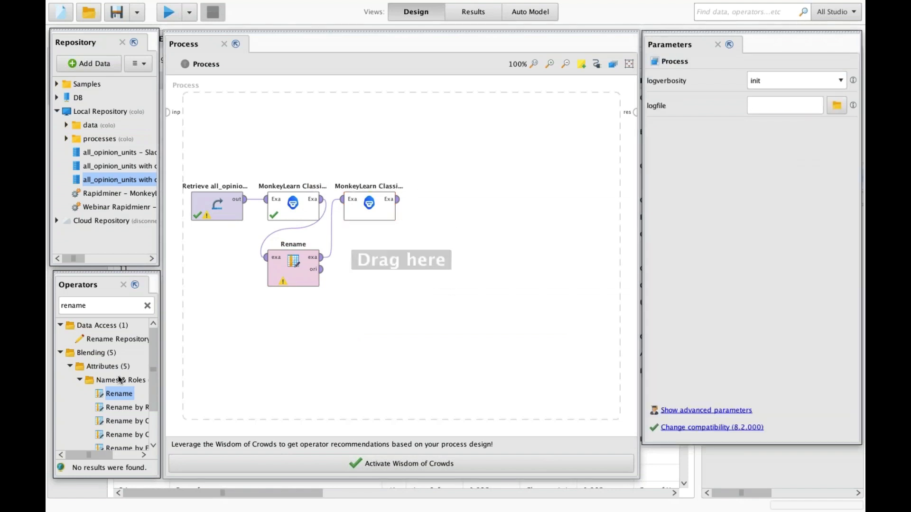
- Add Rename (2) after the sentiment classifier, renaming Classification Path to Sentiment
{"action": "left_click_drag", "start_coordinate": [116, 398], "coordinate": [445, 259]}
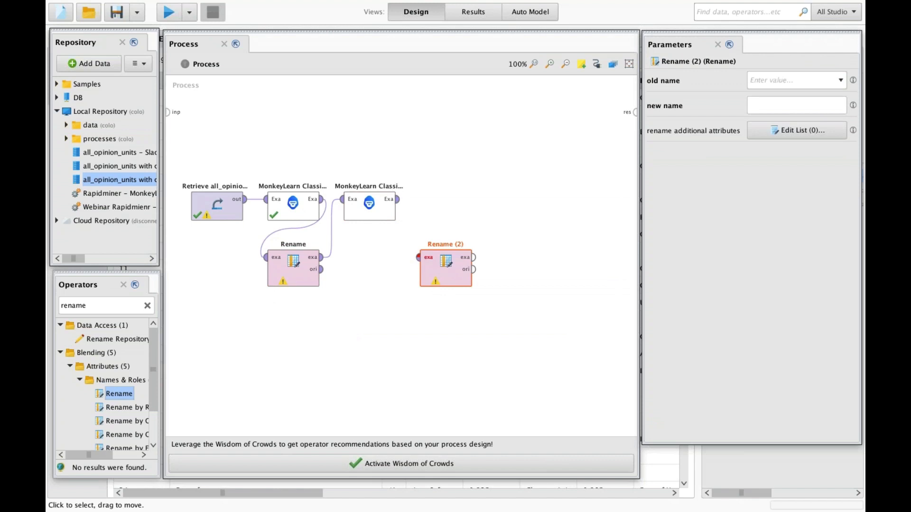
{"action": "left_click_drag", "start_coordinate": [397, 200], "coordinate": [635, 112]}
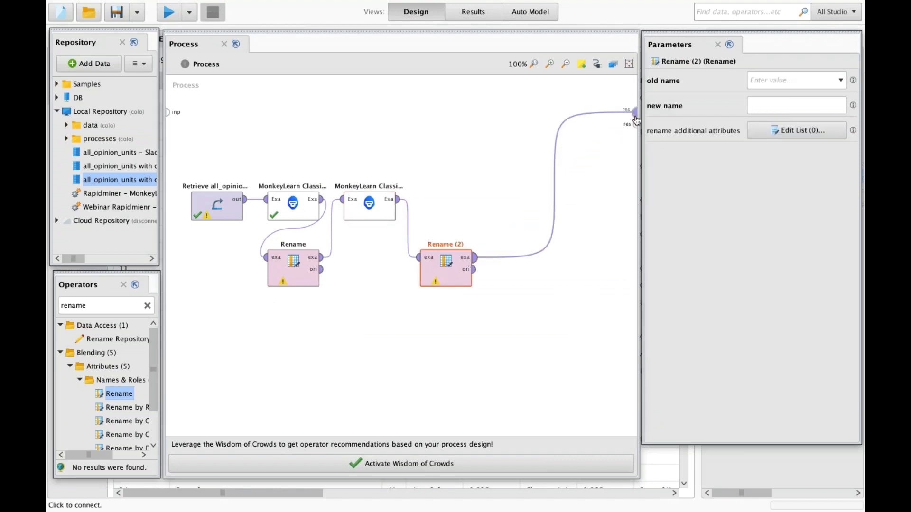
{"action": "left_click", "coordinate": [812, 80]}
{"action": "left_click", "coordinate": [778, 93]}
{"action": "left_click", "coordinate": [797, 105]}
{"action": "type", "text": "Sentiment"}
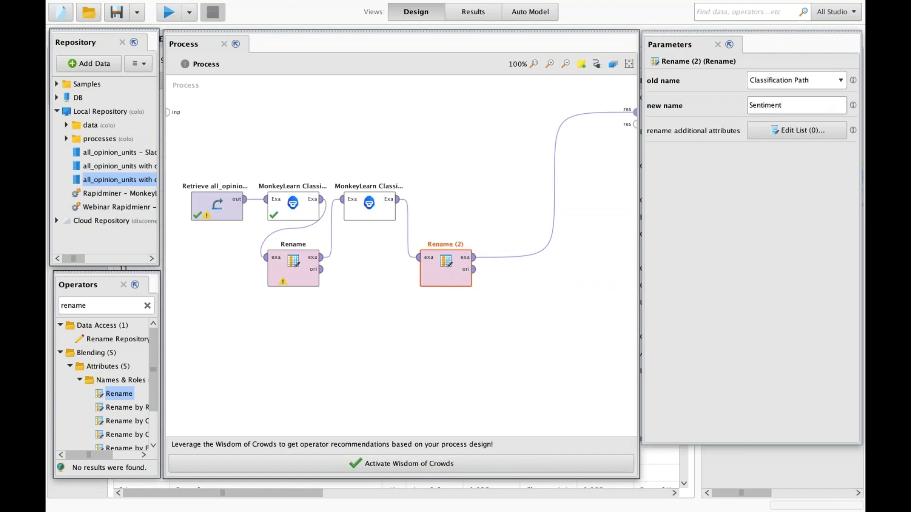
- Set the first Rename's new name to Topic and run the process
{"action": "left_click", "coordinate": [293, 270]}
{"action": "left_click", "coordinate": [783, 105]}
{"action": "type", "text": "Topic"}
{"action": "left_click", "coordinate": [377, 251]}
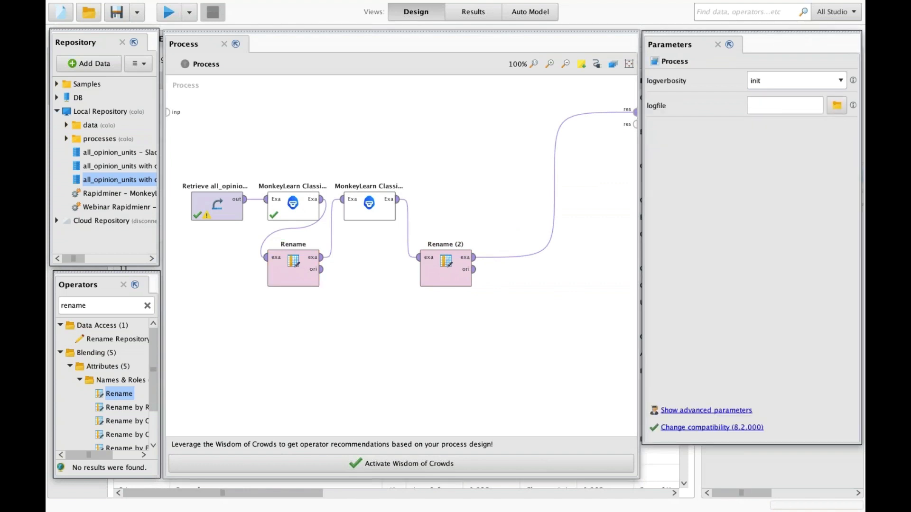
{"action": "left_click", "coordinate": [168, 15]}
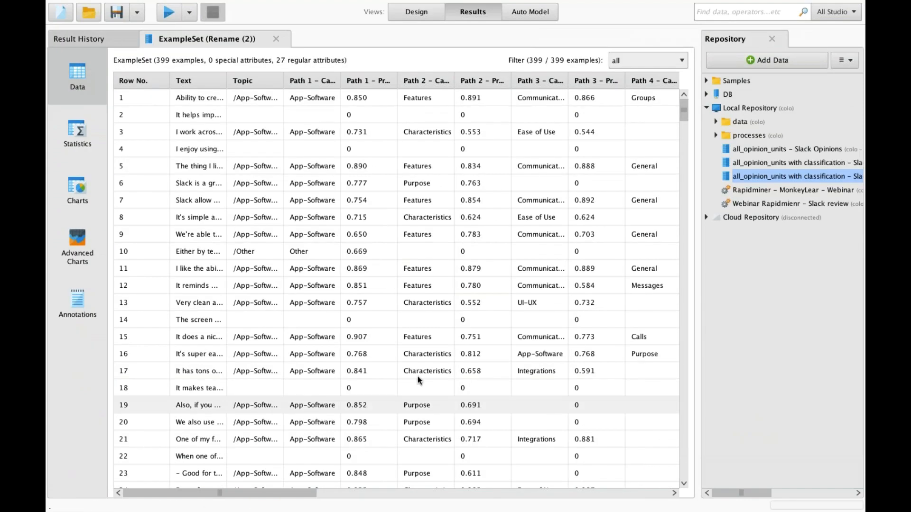
- Show the results as a Charts view bar chart grouped by the Sentiment column
{"action": "left_click", "coordinate": [77, 188]}
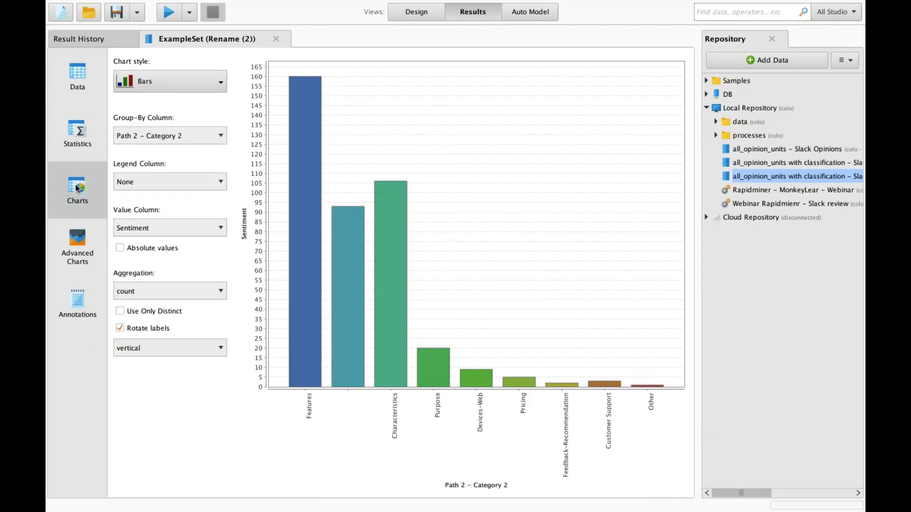
{"action": "left_click", "coordinate": [204, 137]}
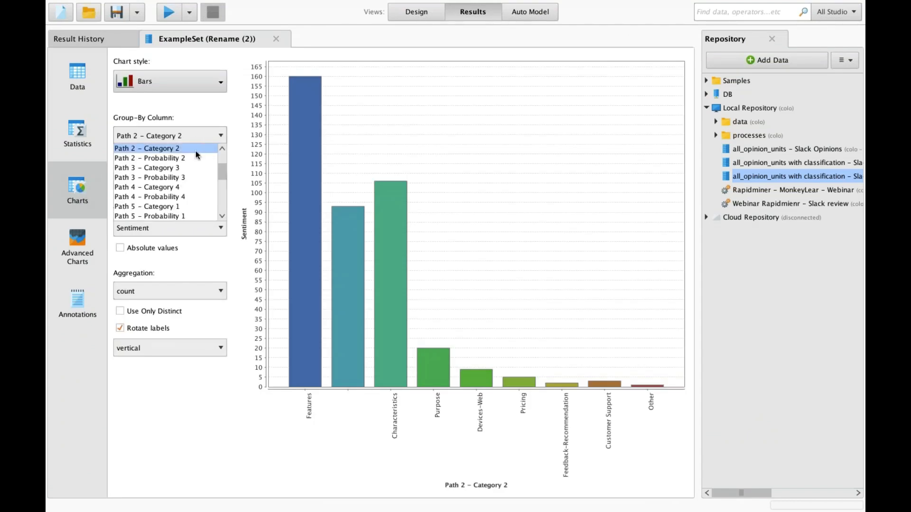
{"action": "left_click", "coordinate": [195, 151]}
{"action": "left_click", "coordinate": [202, 135]}
{"action": "left_click", "coordinate": [184, 189]}
{"action": "left_click", "coordinate": [206, 138]}
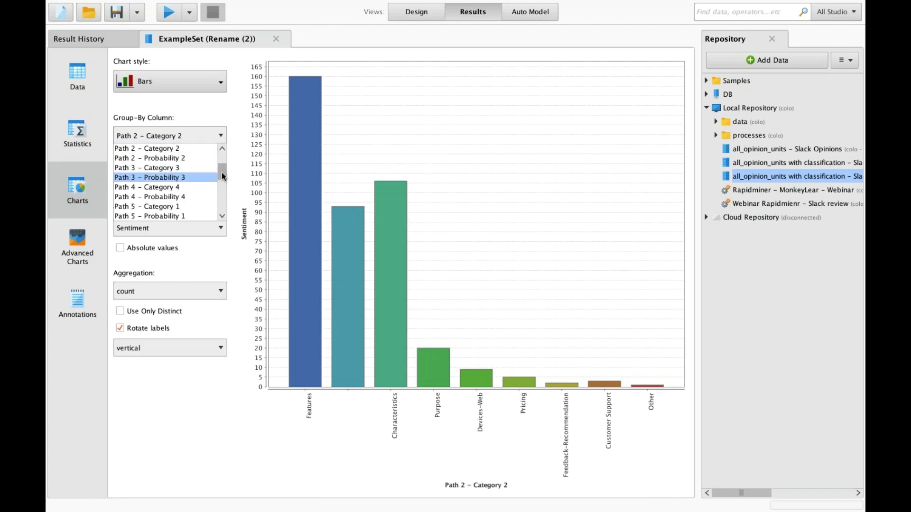
{"action": "scroll", "coordinate": [222, 213], "scroll_direction": "down", "scroll_amount": 2}
{"action": "left_click", "coordinate": [180, 197]}
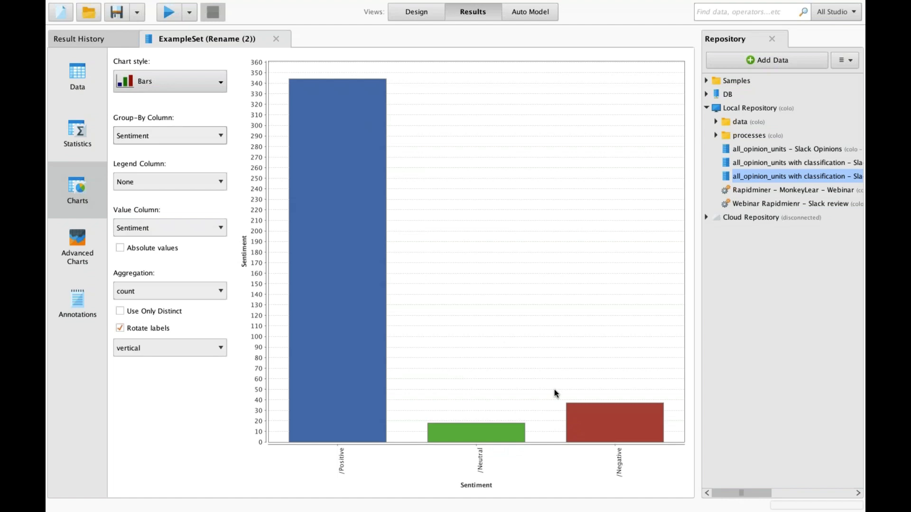
- Try grouping the chart by Path 2 - Category 4, Path 1 - Category 3, then Path 2 - Category 3
{"action": "left_click", "coordinate": [203, 138]}
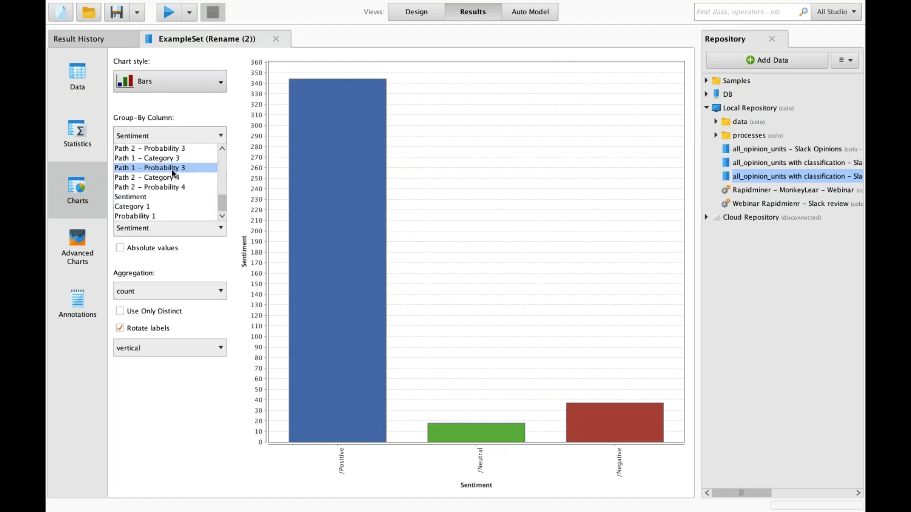
{"action": "left_click", "coordinate": [167, 177]}
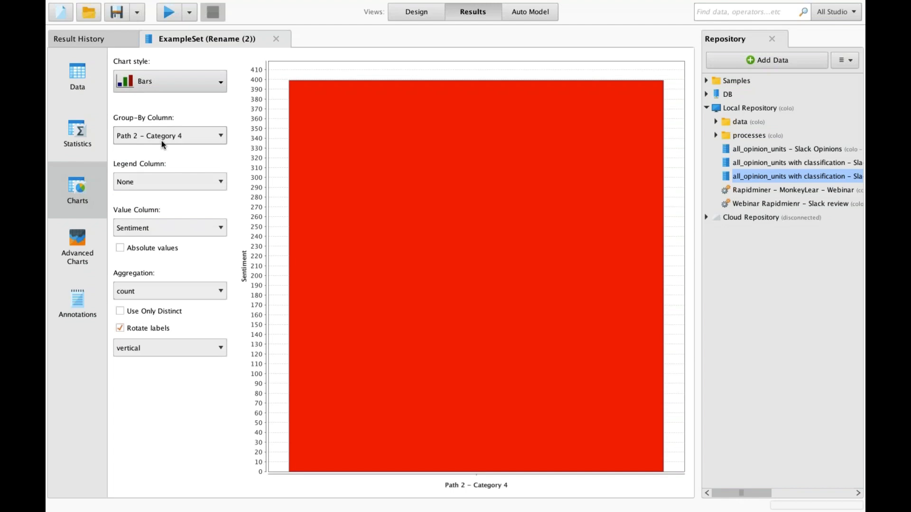
{"action": "left_click", "coordinate": [162, 138]}
{"action": "left_click", "coordinate": [162, 159]}
{"action": "left_click", "coordinate": [161, 139]}
{"action": "scroll", "coordinate": [163, 158], "scroll_direction": "up", "scroll_amount": 1}
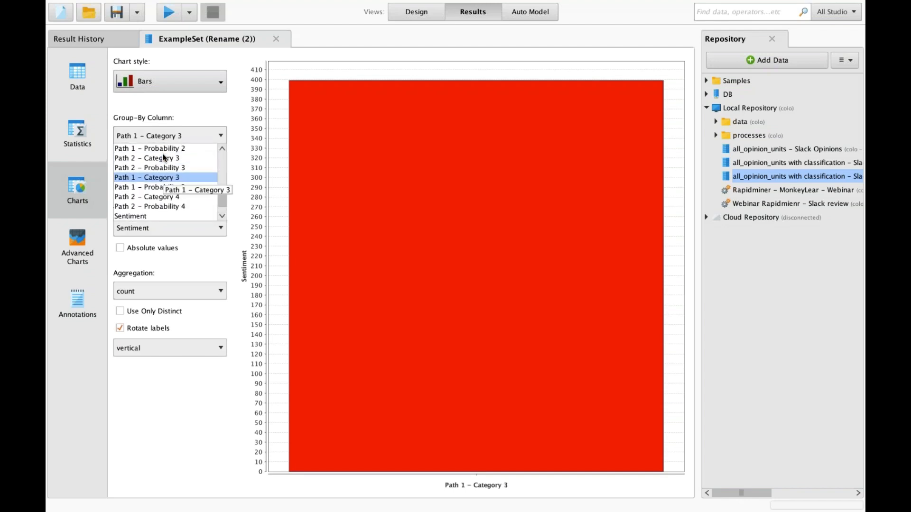
{"action": "left_click", "coordinate": [164, 158]}
- Regroup the chart by Path 1 - Category 2, finally settling on Path 6 - Category 2
{"action": "left_click", "coordinate": [170, 142]}
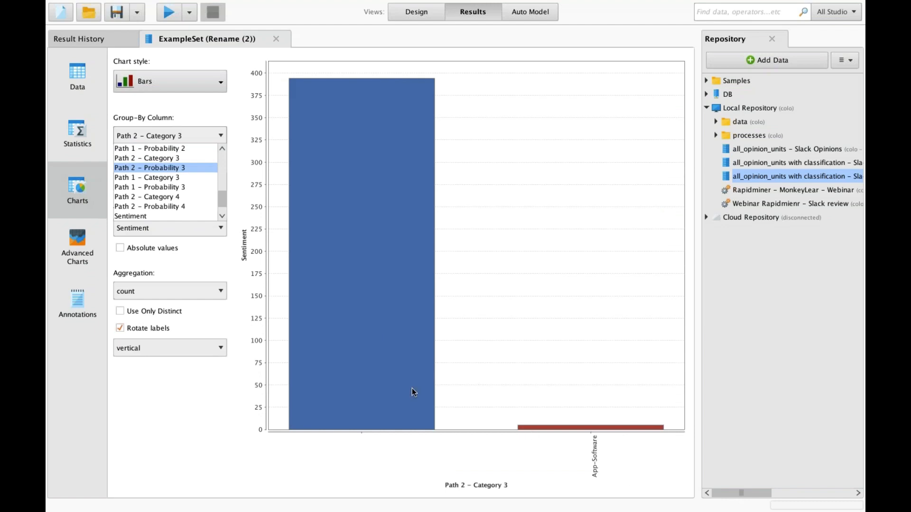
{"action": "left_click", "coordinate": [179, 163]}
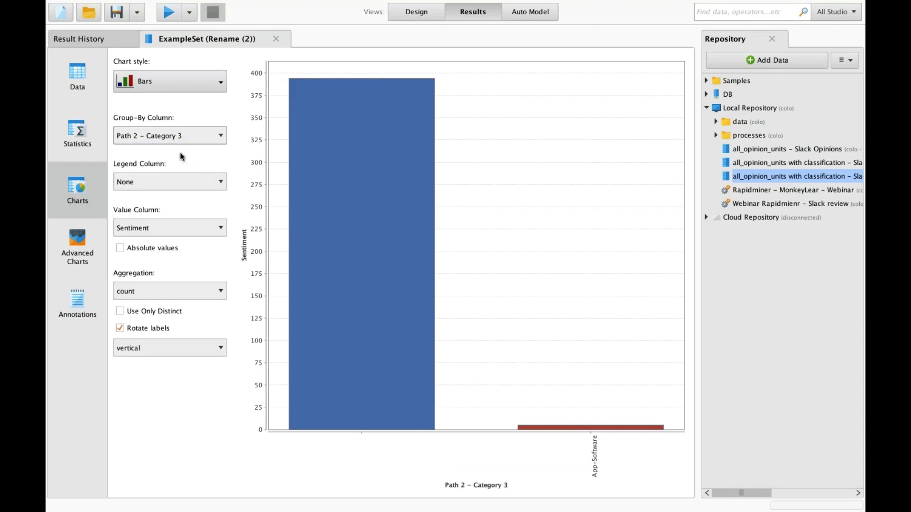
{"action": "left_click", "coordinate": [187, 140]}
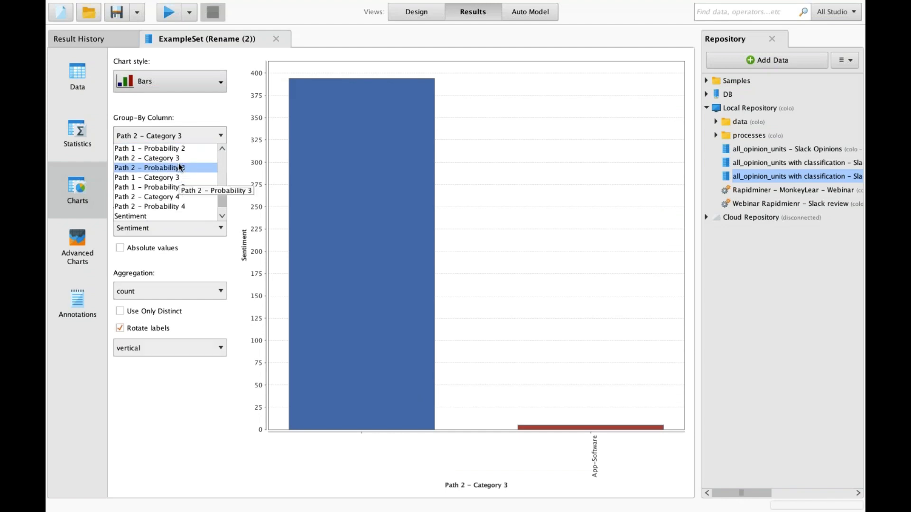
{"action": "scroll", "coordinate": [179, 154], "scroll_direction": "up", "scroll_amount": 3}
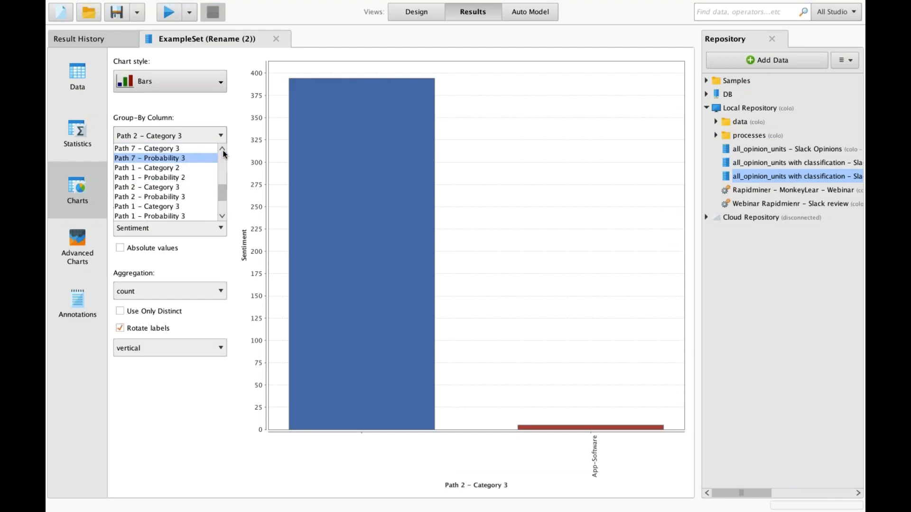
{"action": "left_click", "coordinate": [182, 166]}
{"action": "left_click", "coordinate": [190, 141]}
{"action": "scroll", "coordinate": [223, 152], "scroll_direction": "up", "scroll_amount": 5}
{"action": "scroll", "coordinate": [224, 151], "scroll_direction": "up", "scroll_amount": 1}
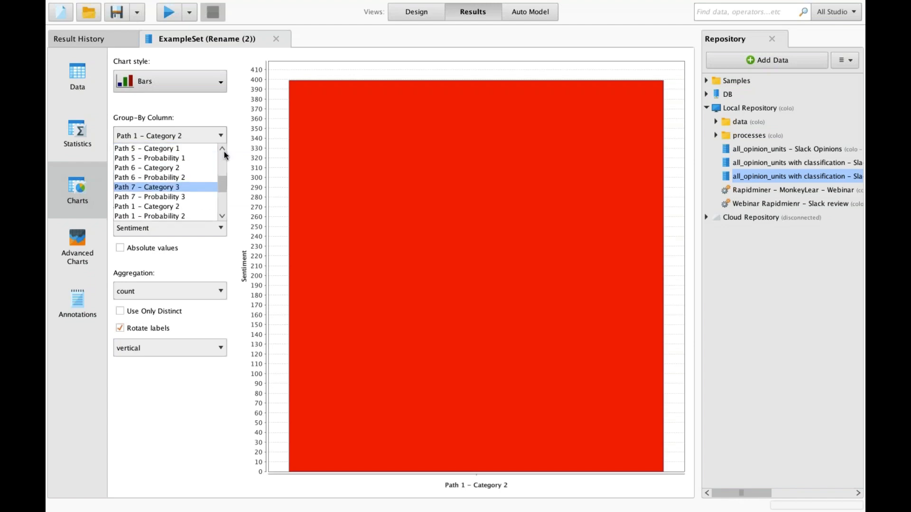
{"action": "left_click", "coordinate": [187, 170]}
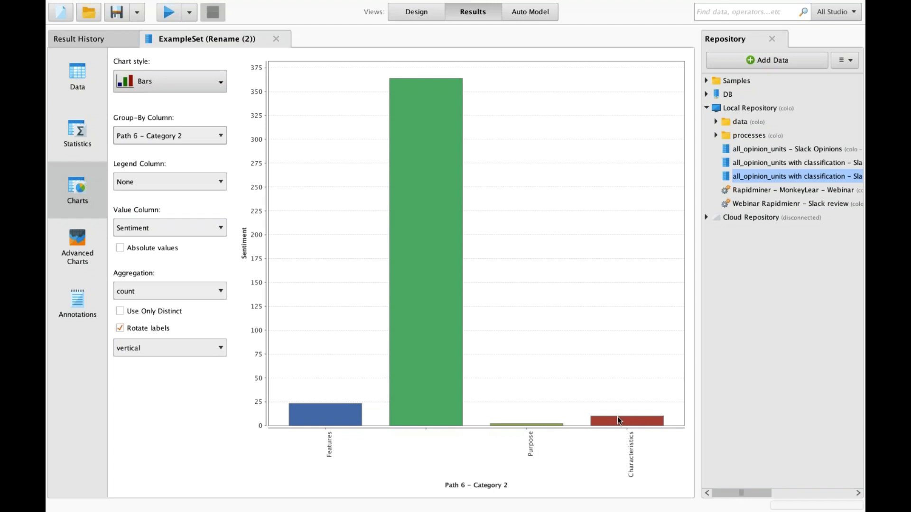
- Group the chart by Path 5 - Category 1, then Path 1 - Category 1, and return to Design
{"action": "left_click", "coordinate": [190, 134]}
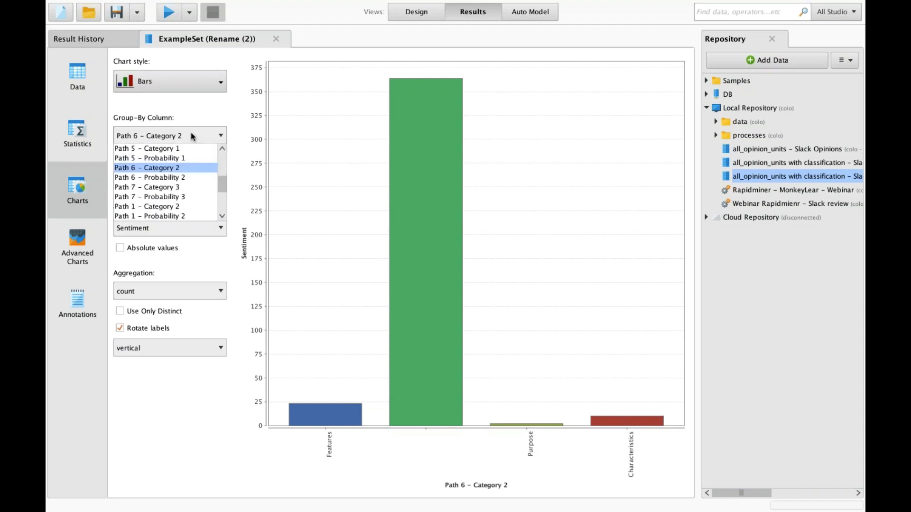
{"action": "left_click", "coordinate": [184, 148]}
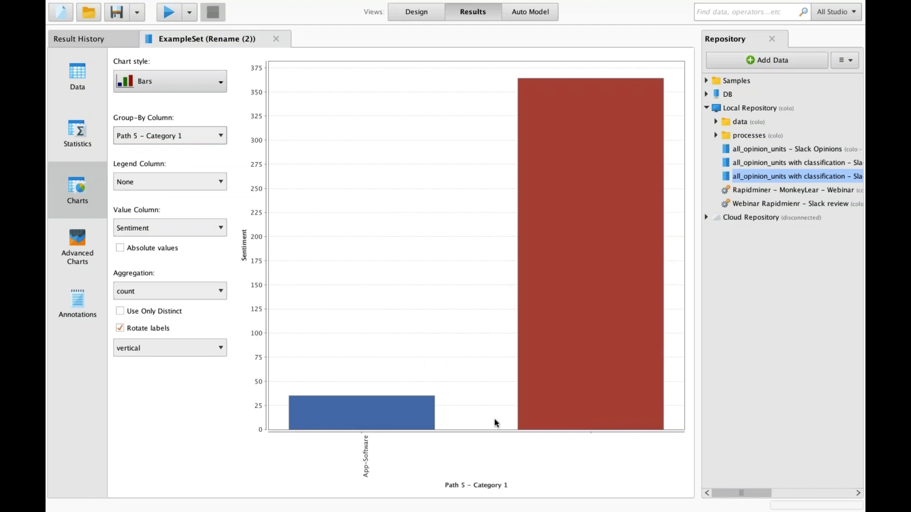
{"action": "left_click", "coordinate": [204, 141]}
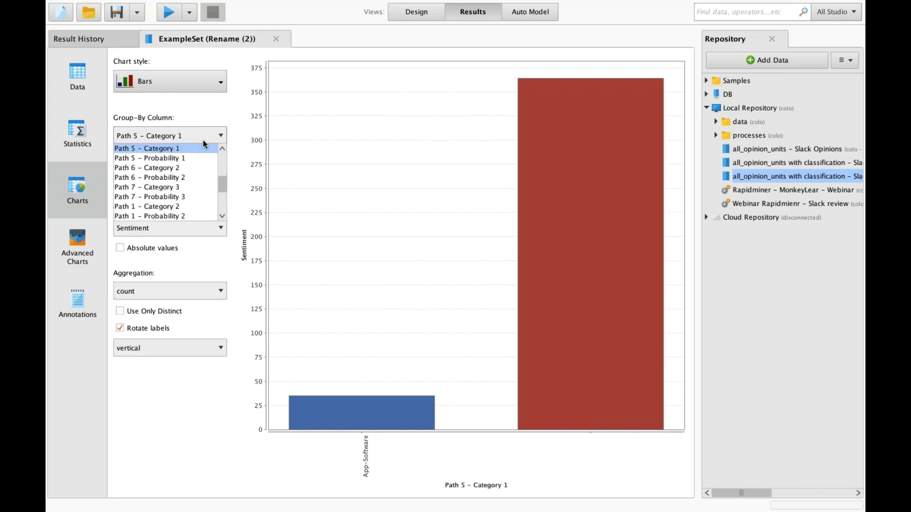
{"action": "left_click_drag", "start_coordinate": [218, 184], "coordinate": [221, 161]}
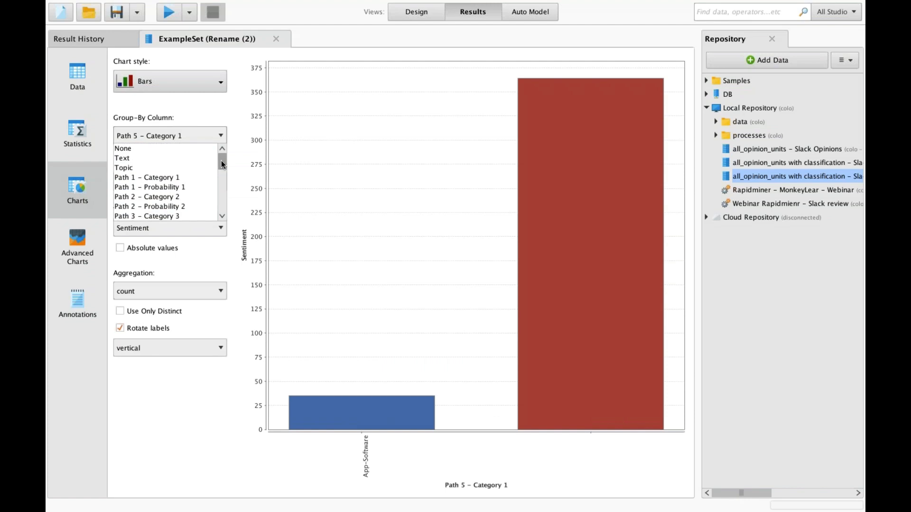
{"action": "left_click", "coordinate": [181, 179]}
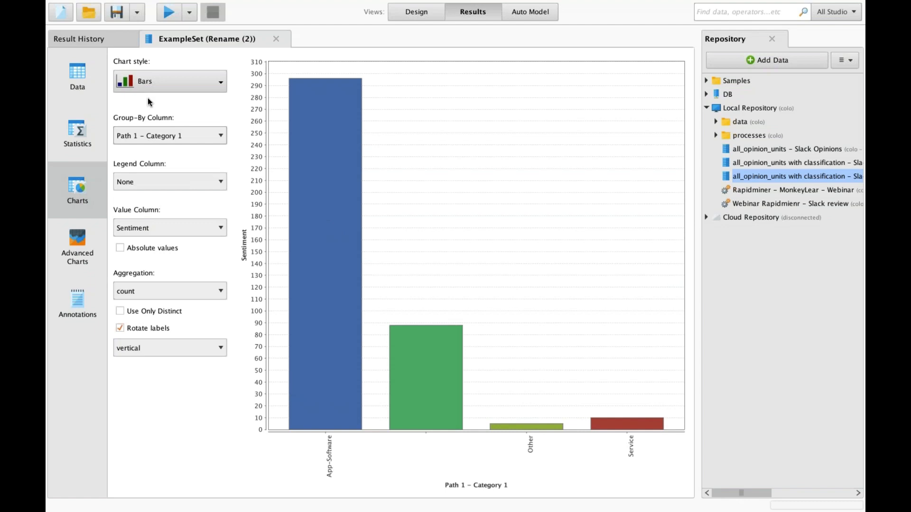
{"action": "left_click", "coordinate": [407, 15]}
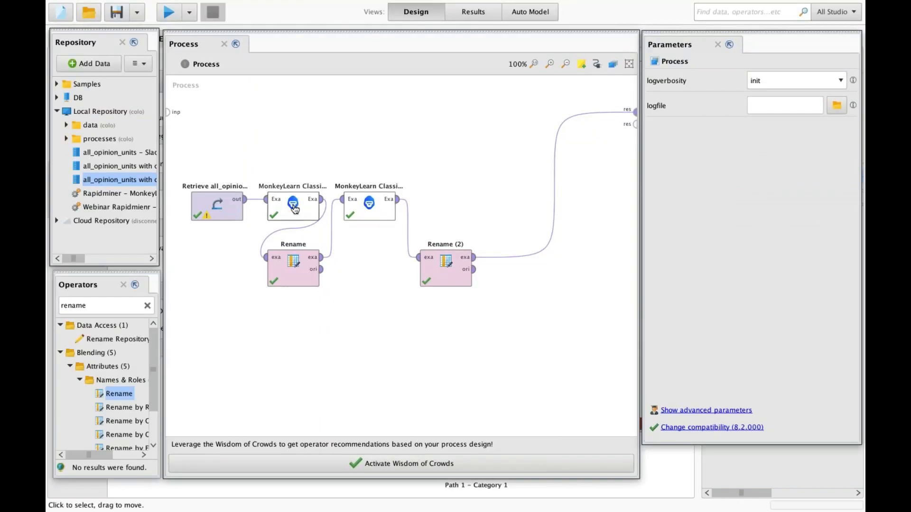